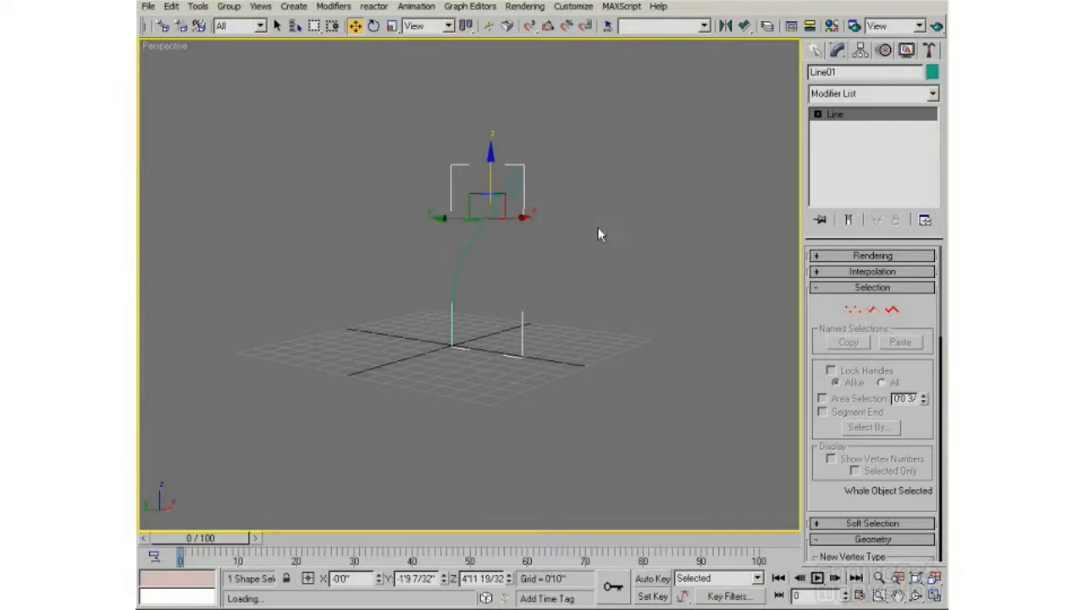
Step: Apply a Lathe modifier to the rim profile line
left_click(835, 95)
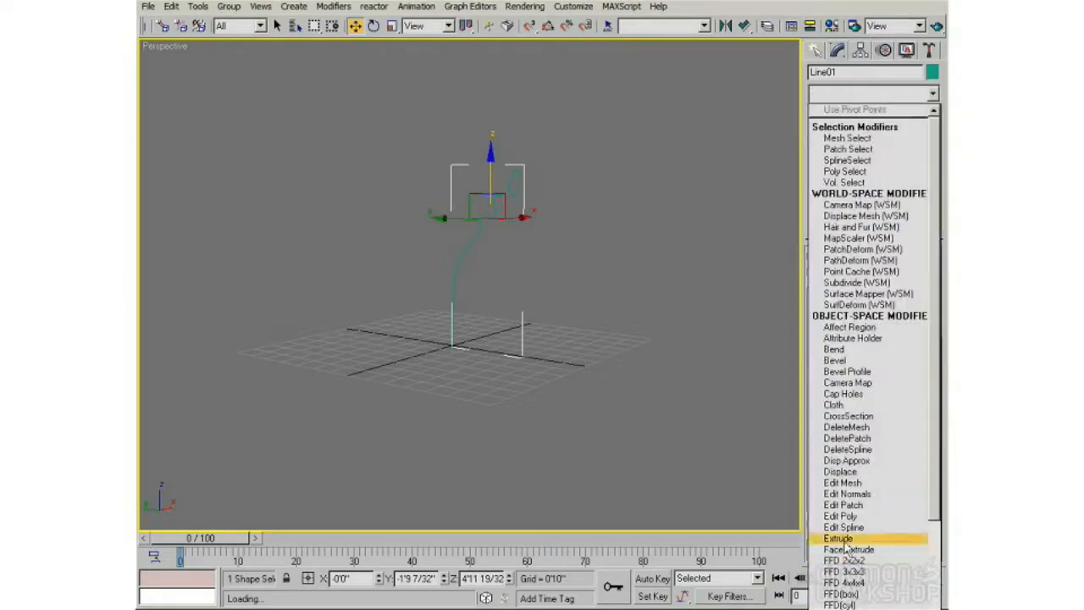
left_click(839, 609)
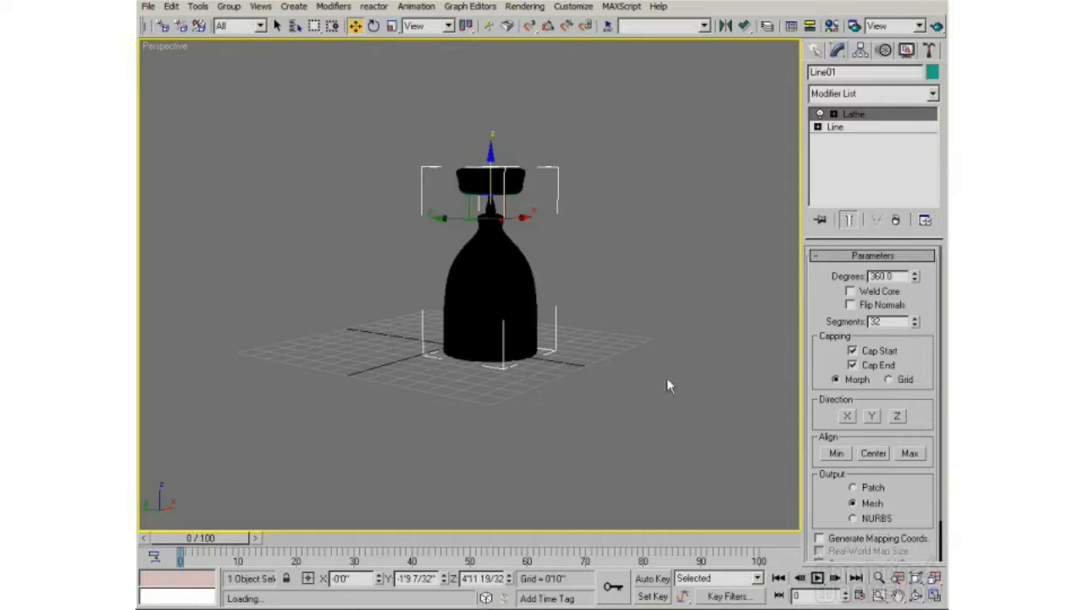
middle_click_drag(667, 278, 646, 302, "alt")
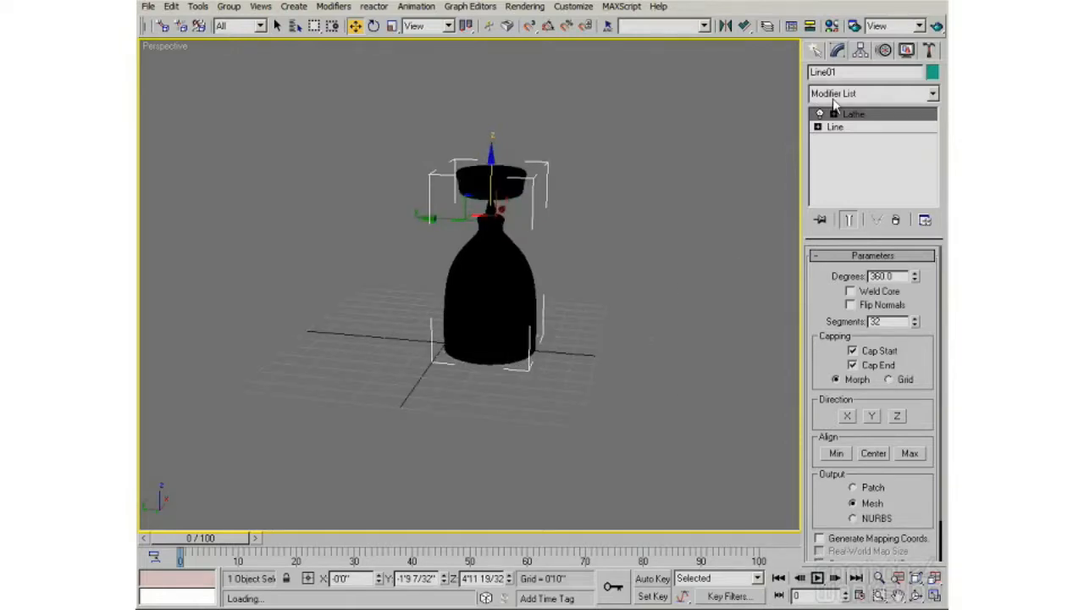
middle_click_drag(711, 280, 532, 240, "alt")
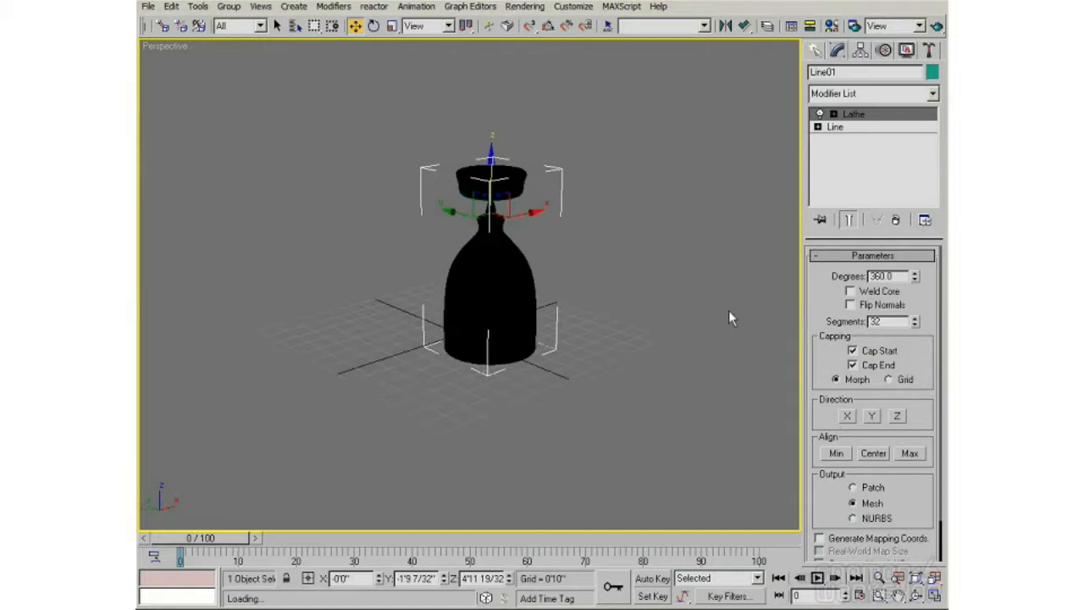
Step: Compare the X, Y and Z directions of the lathe and settle on X
left_click(848, 415)
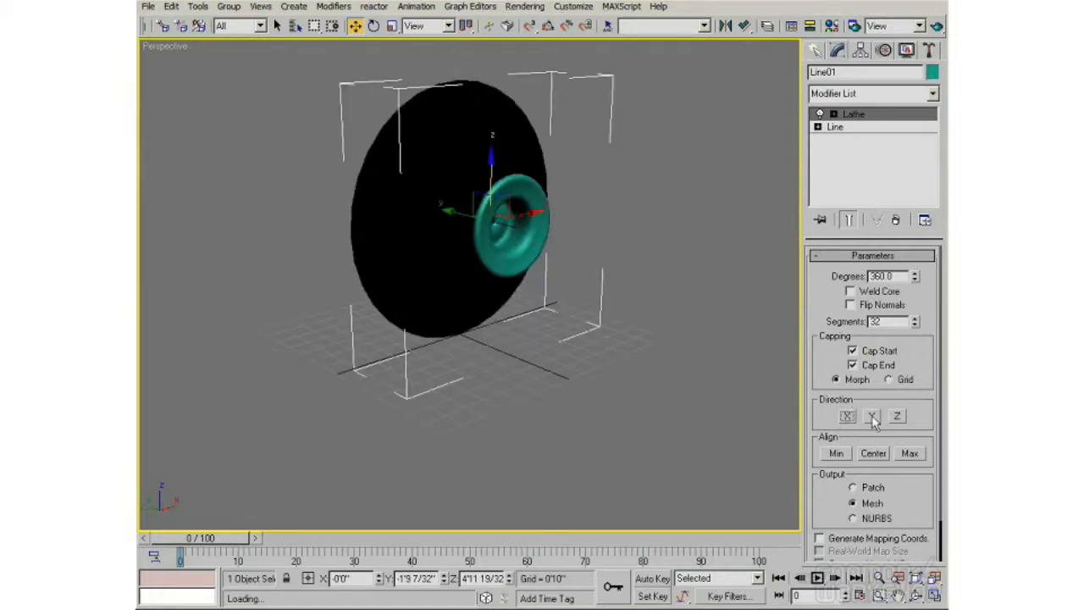
left_click(873, 415)
left_click(897, 415)
middle_click_drag(712, 347, 655, 346, "alt")
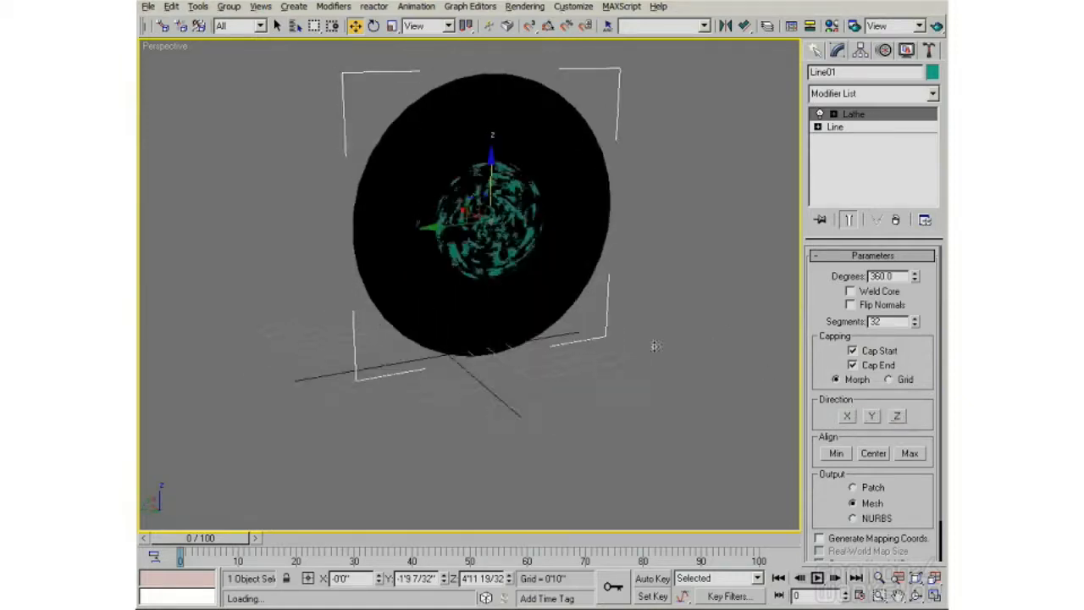
left_click(848, 415)
middle_click_drag(430, 350, 329, 355, "alt")
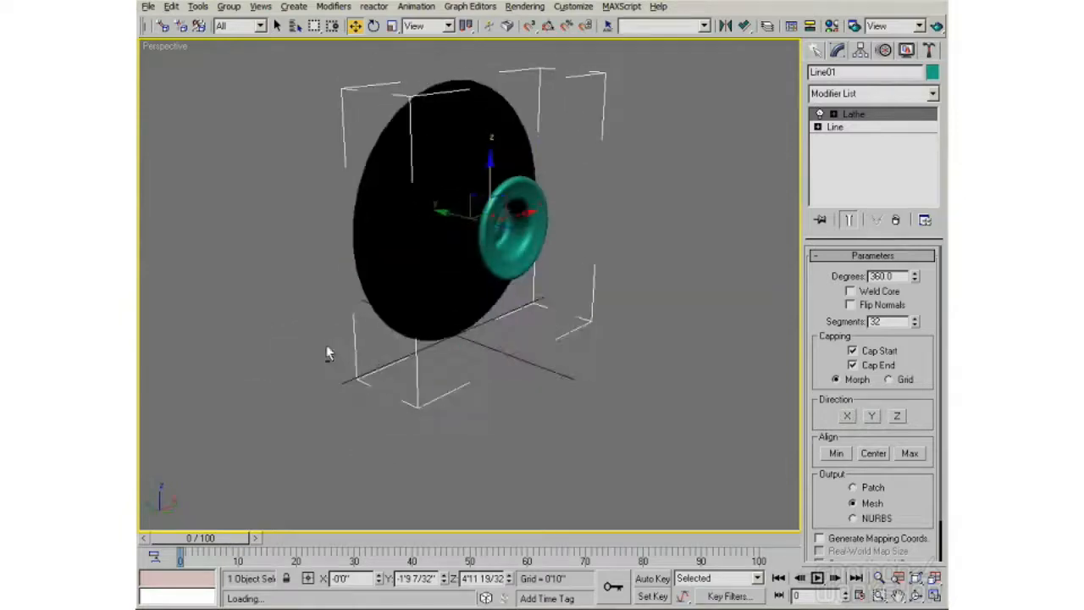
Step: Align the lathe axis to the minimum extent of the profile
left_click(839, 455)
middle_click_drag(778, 402, 647, 344, "alt")
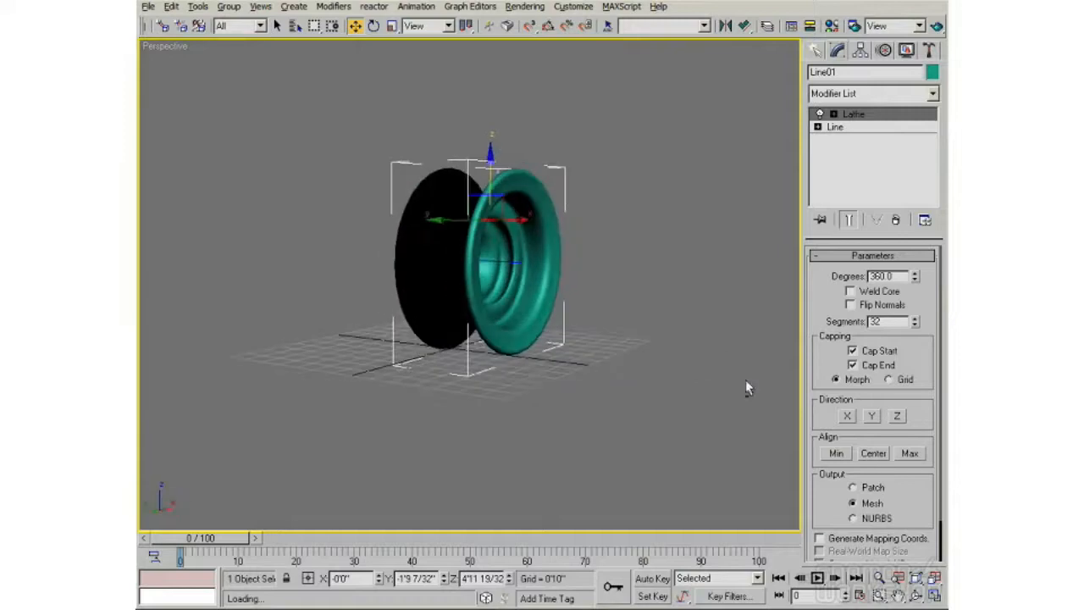
left_click(838, 455)
left_click_drag(909, 454, 889, 519)
Step: Move the lathe's axis sub-object down along Z to about 0'0 6/32" to widen the rim into a wheel disc
left_click(834, 114)
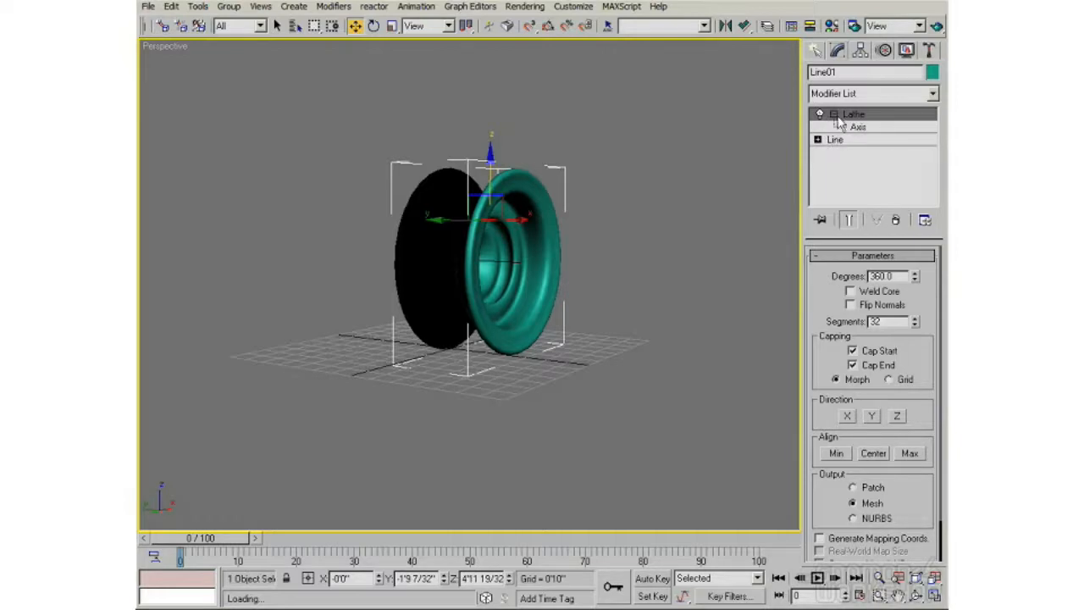
left_click(858, 126)
left_click_drag(569, 286, 526, 296)
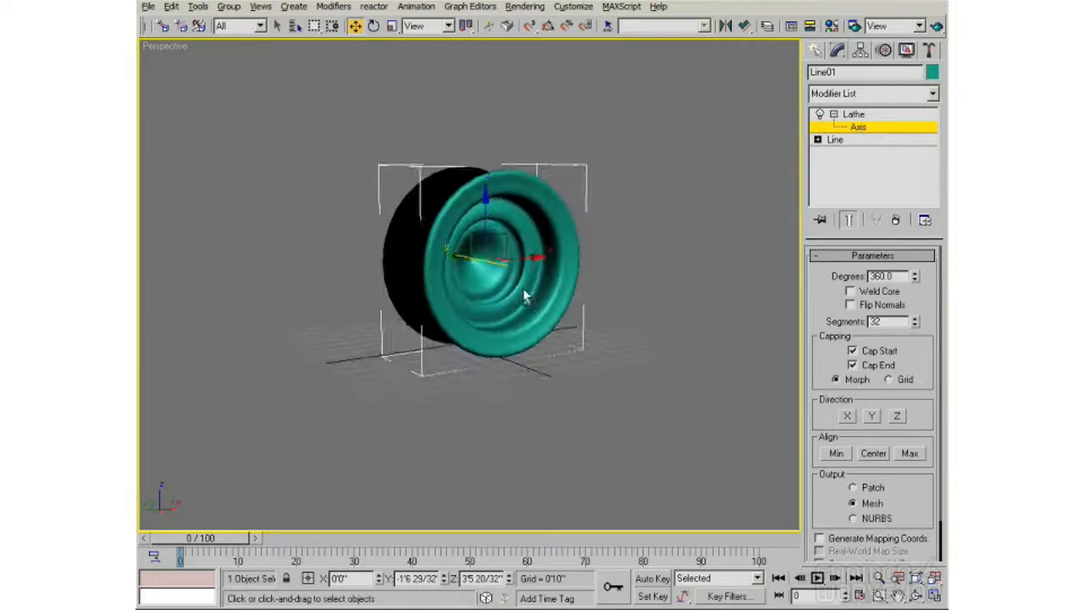
left_click_drag(483, 201, 531, 243)
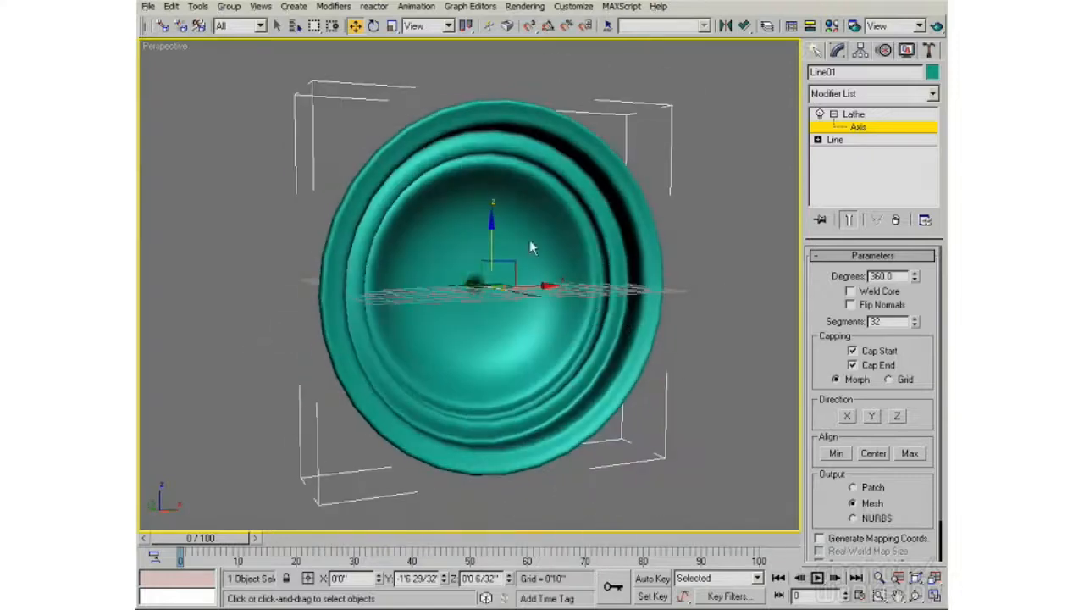
Step: Turn on Weld Core for the rim's lathe and try lower segment counts of 24 and 6
left_click(852, 292)
middle_click_drag(508, 322, 642, 331, "alt")
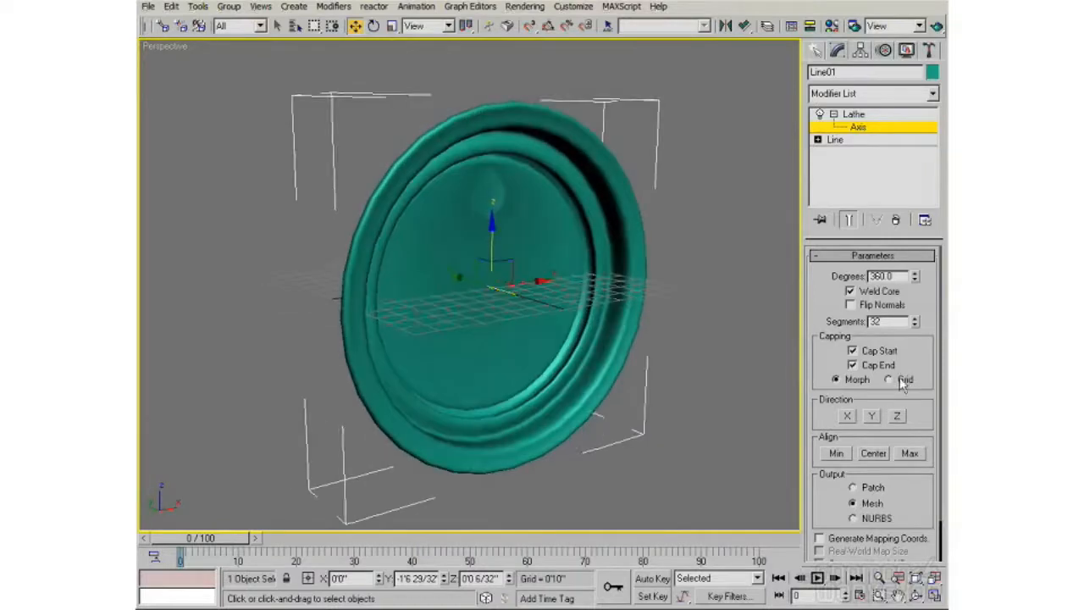
mouse_move(915, 325)
left_mouse_down()
mouse_move(915, 361)
mouse_move(915, 329)
left_mouse_up()
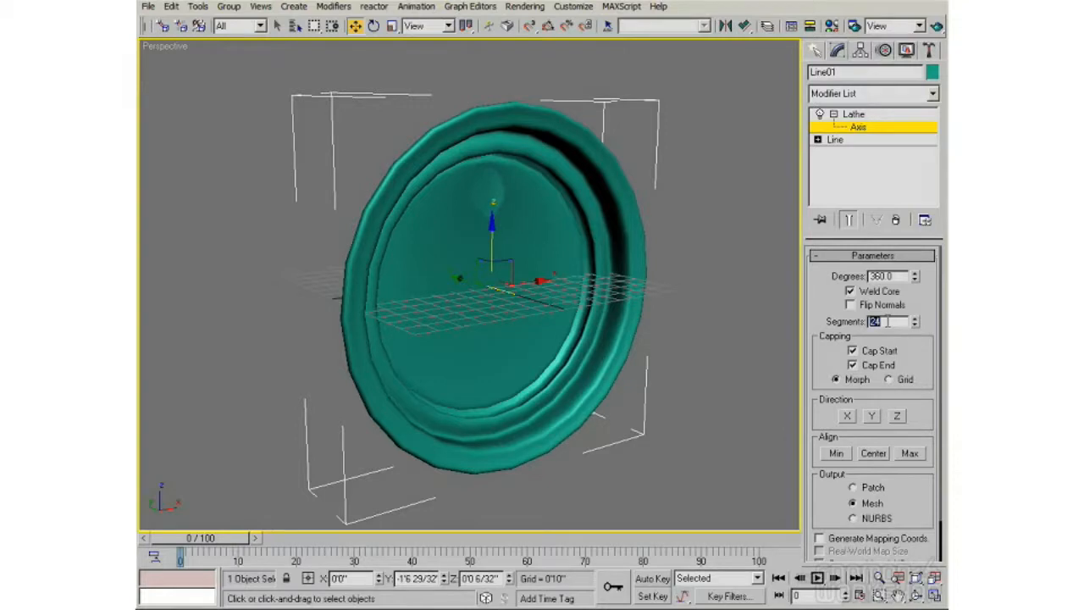
type("6")
key("Return")
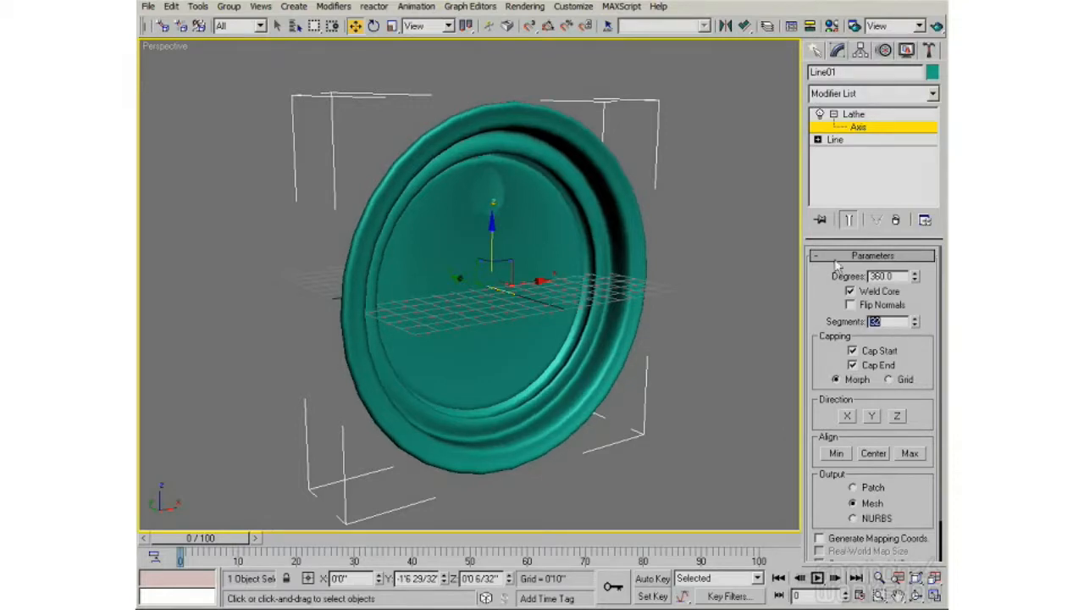
Step: Show all four viewports and frame the wheel rim in the Left view
middle_click_drag(561, 291, 574, 280)
key("alt+w")
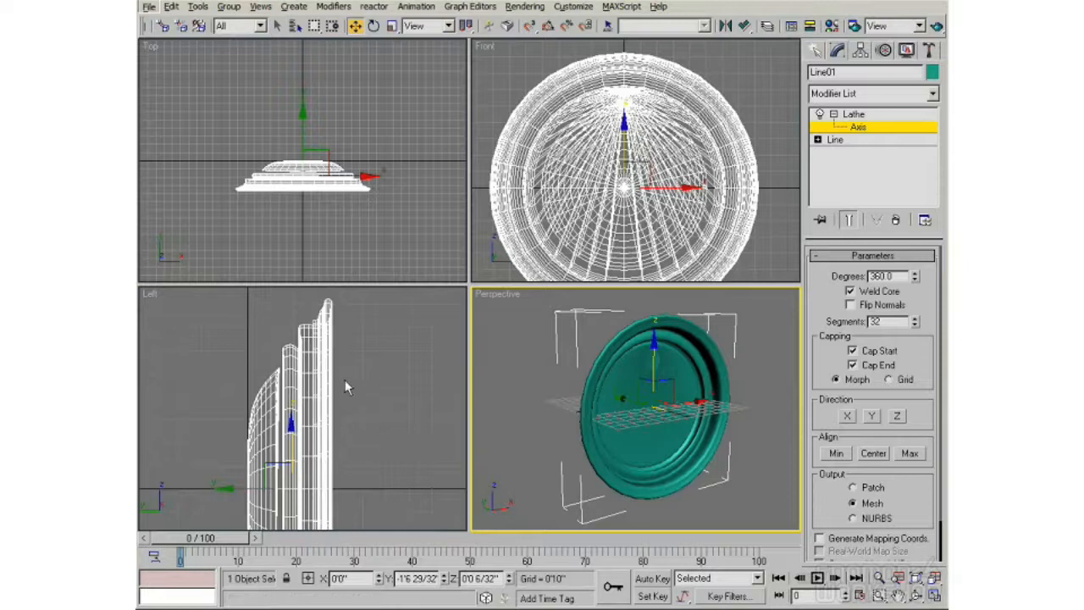
middle_click_drag(356, 451, 374, 383)
scroll(368, 376, "down", 3)
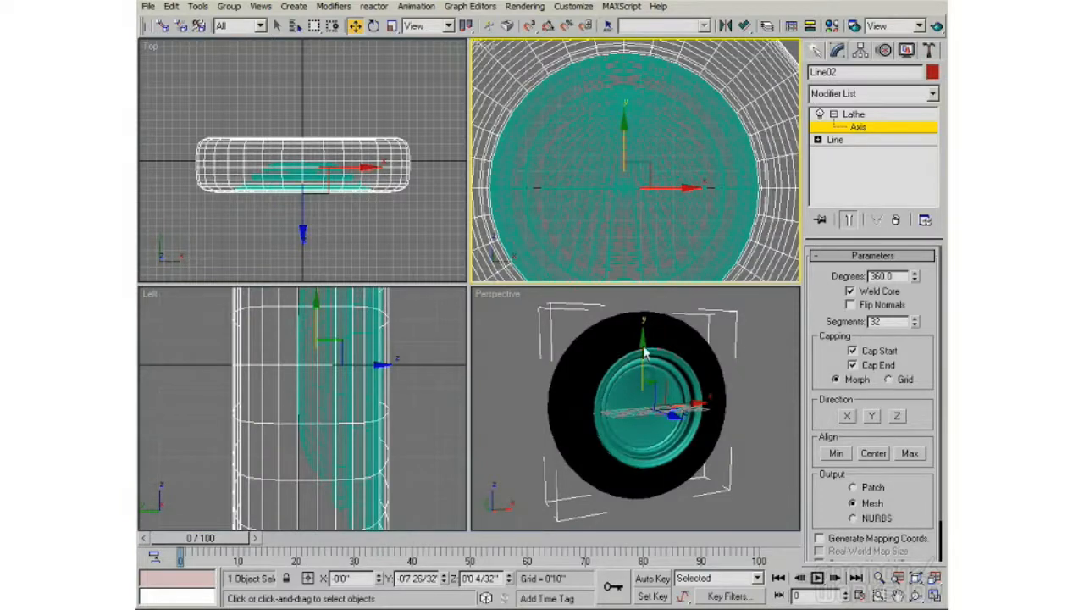
Step: Flip the normals of the lathed tire and exit its Axis sub-object level
middle_click_drag(653, 410, 775, 346, "alt")
middle_click_drag(704, 380, 578, 411, "alt")
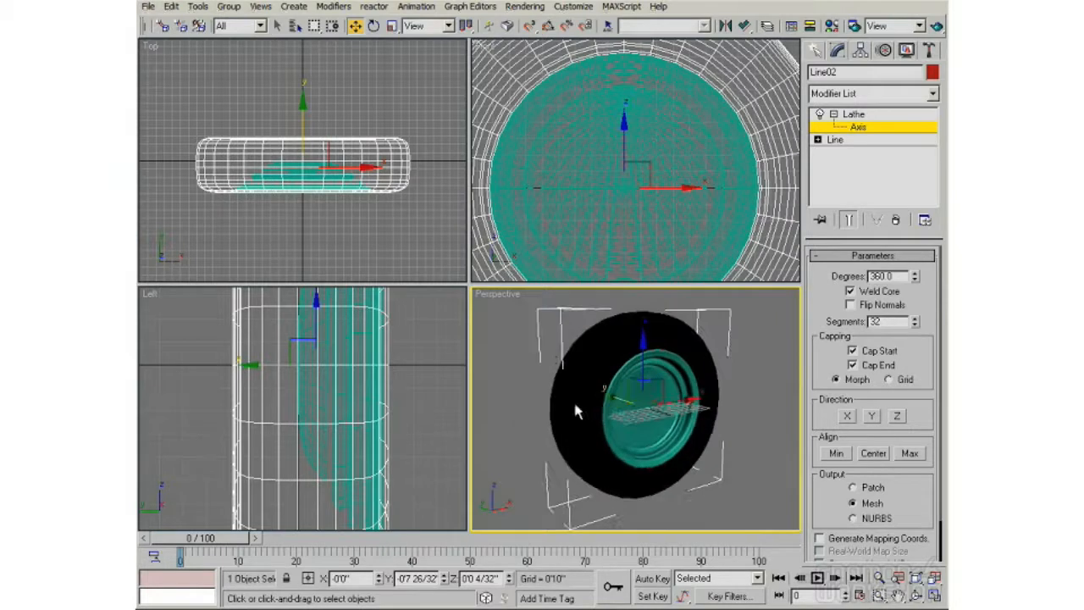
middle_click_drag(593, 335, 518, 375, "alt")
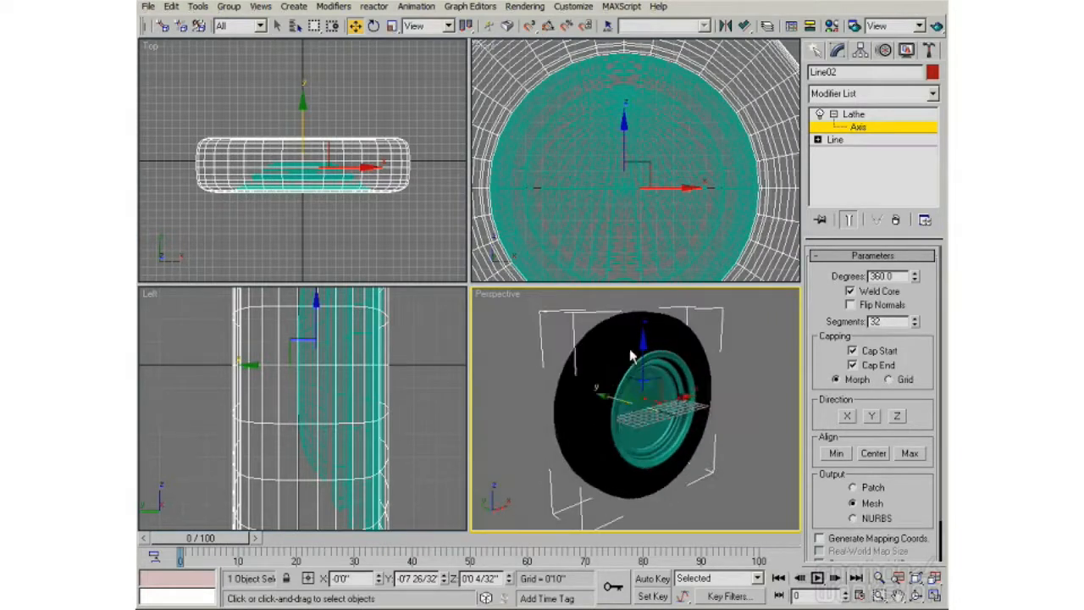
middle_click_drag(604, 361, 718, 380, "alt")
middle_click_drag(645, 406, 675, 351, "alt")
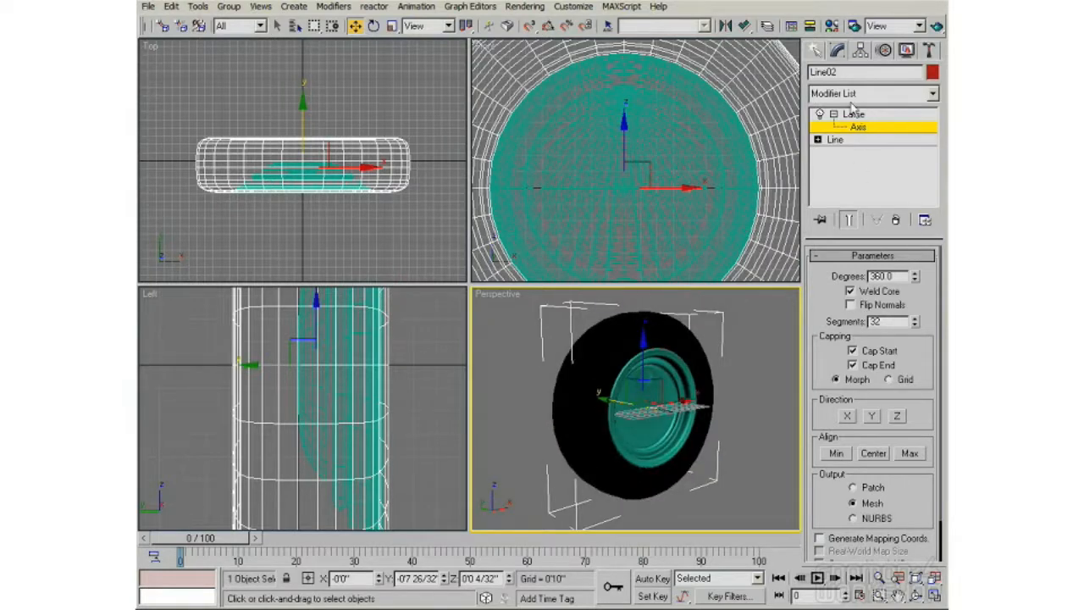
left_click(852, 305)
middle_click_drag(723, 432, 677, 437, "alt")
mouse_move(625, 403)
middle_mouse_down("alt")
mouse_move(650, 405)
mouse_move(623, 405)
middle_mouse_up("alt")
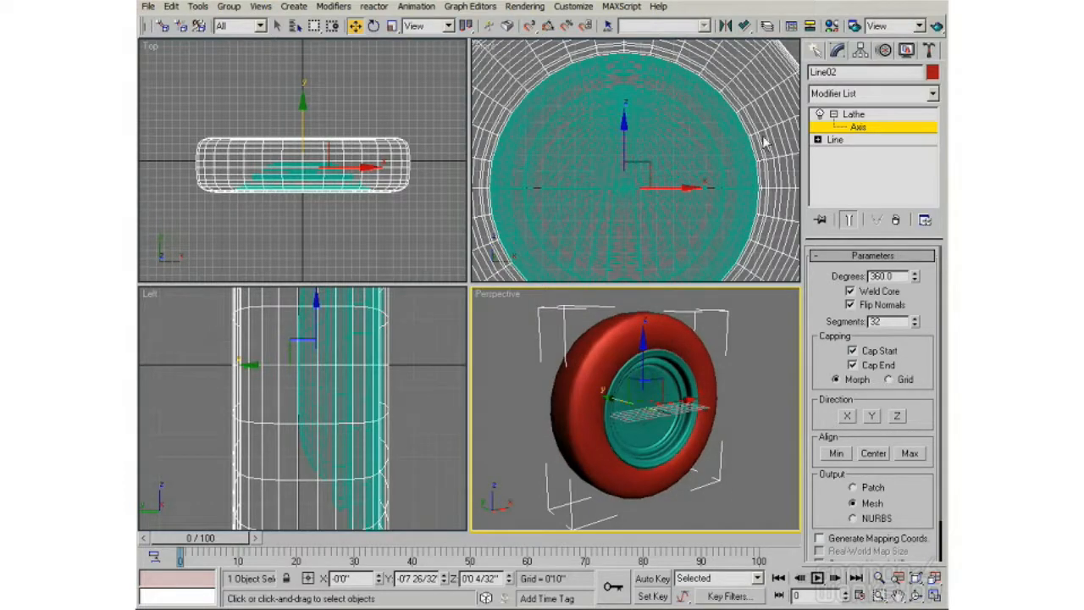
left_click(845, 127)
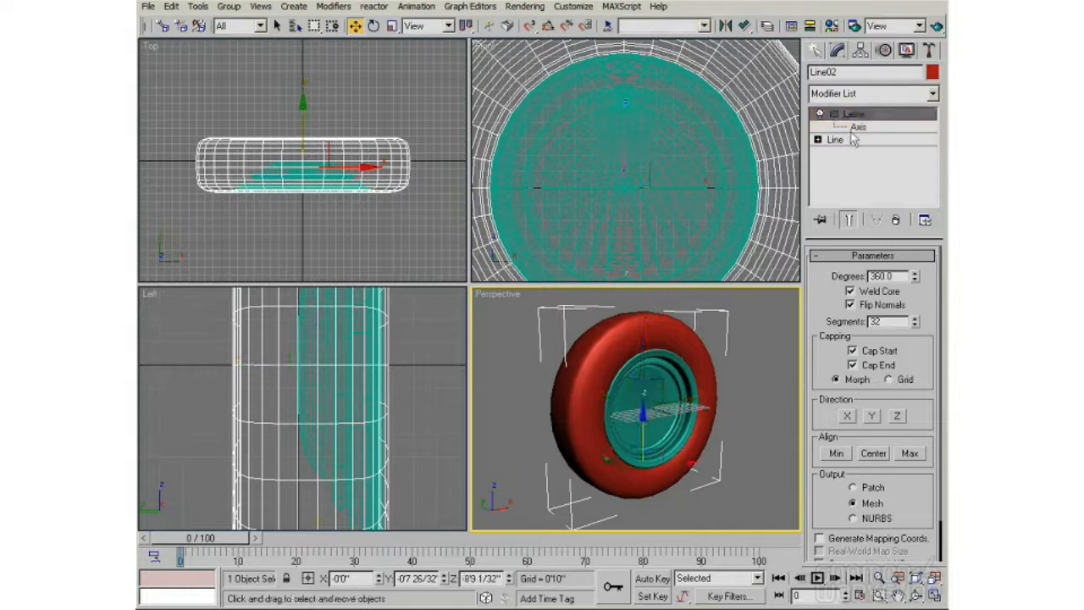
Step: Select the rim and turn off Weld Core in its Lathe modifier
left_click(639, 174)
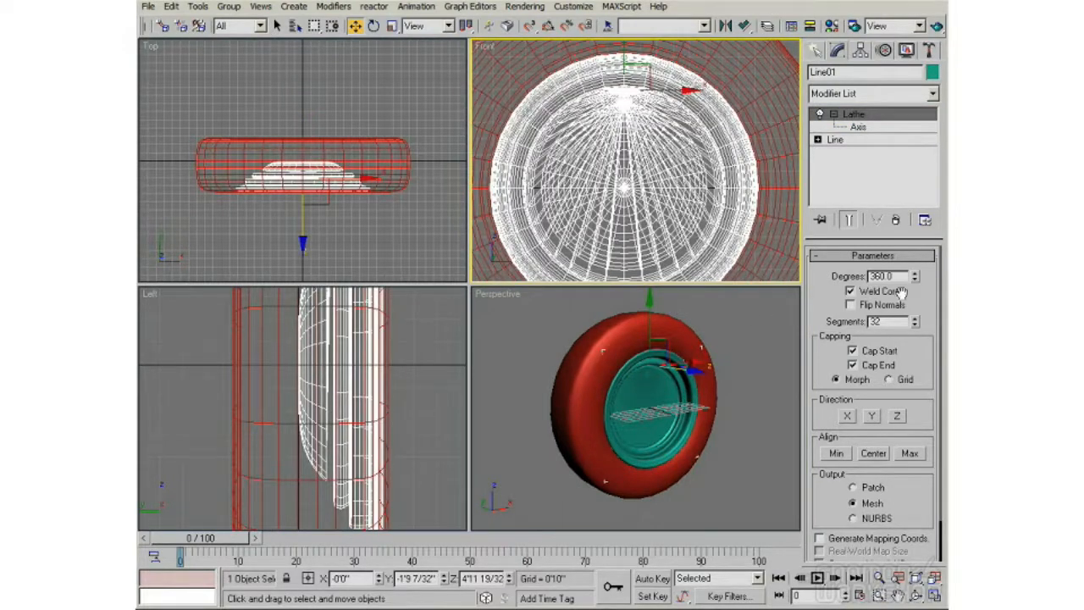
left_click(866, 292)
middle_click_drag(678, 398, 632, 419, "alt")
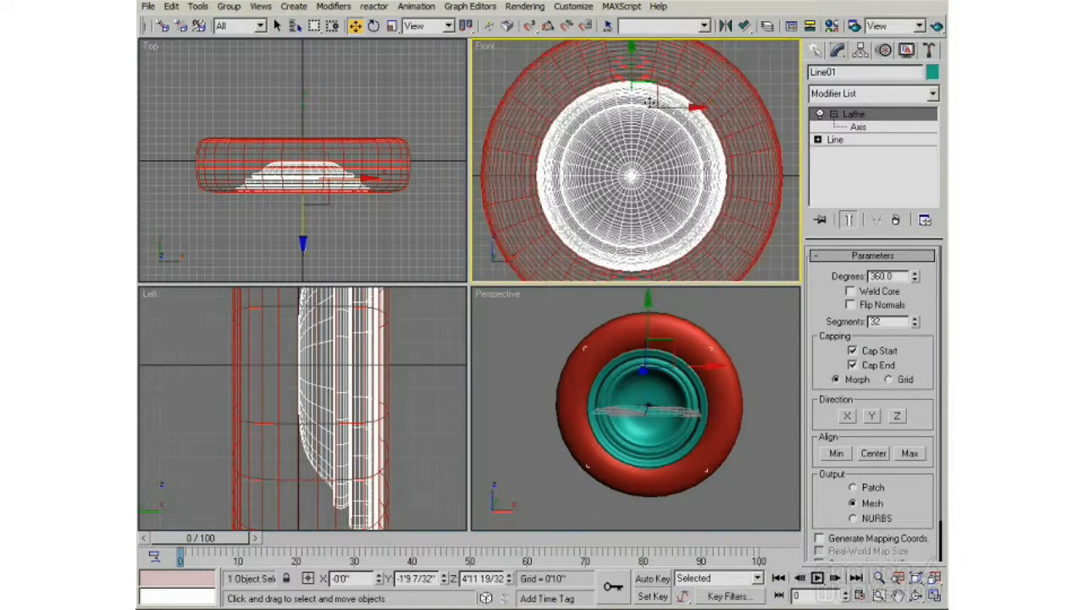
middle_click_drag(660, 172, 666, 176)
scroll(664, 173, "up", 3)
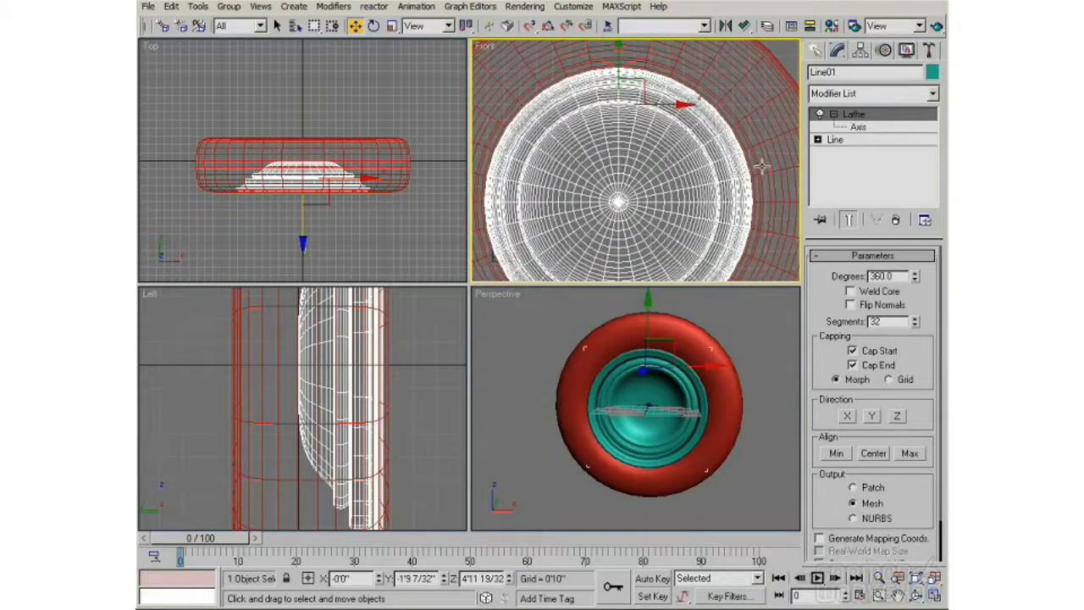
Step: Add an Edit Poly modifier above the rim's Lathe
left_click(834, 114)
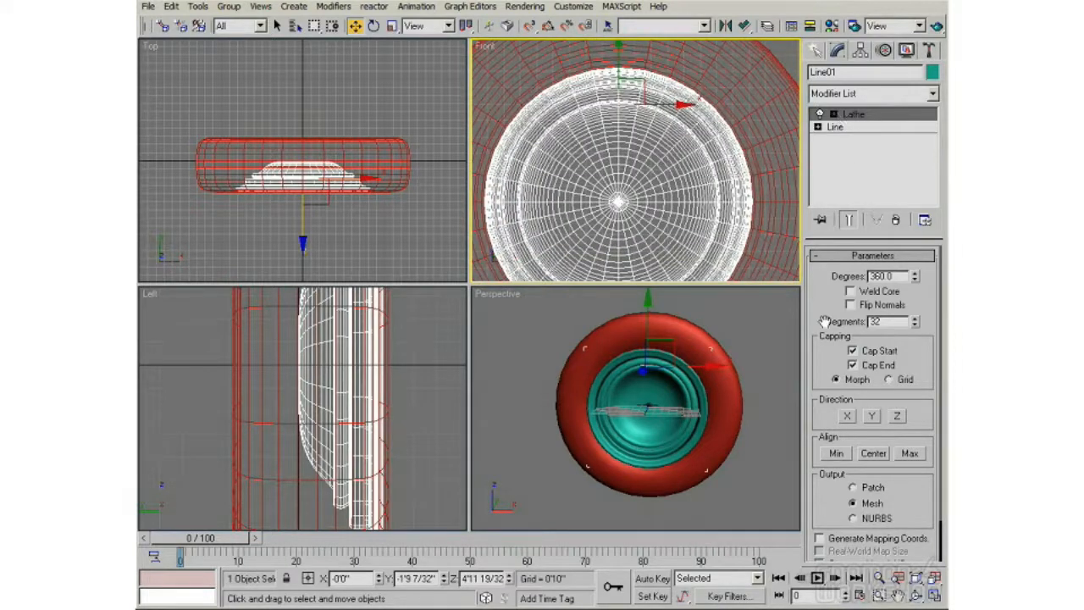
scroll(898, 275, "down", 1)
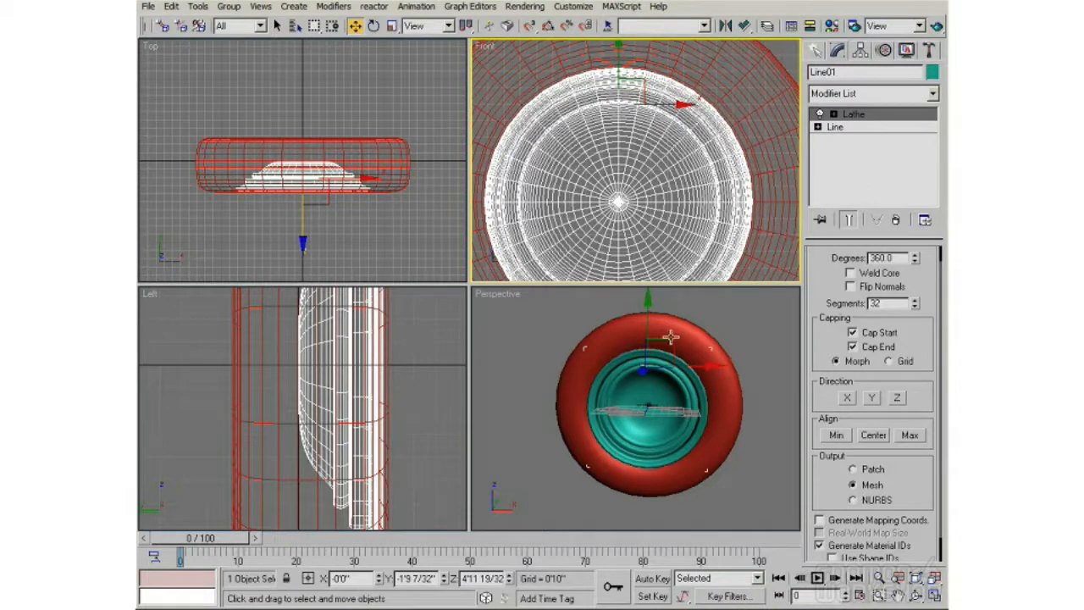
right_click(631, 151)
mouse_move(665, 291)
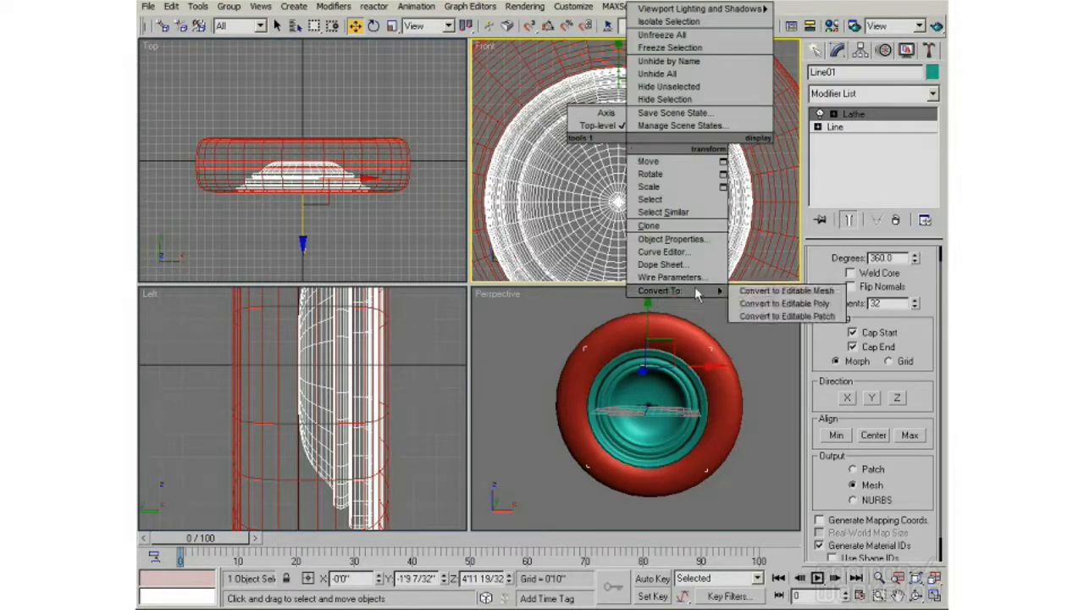
left_click(864, 104)
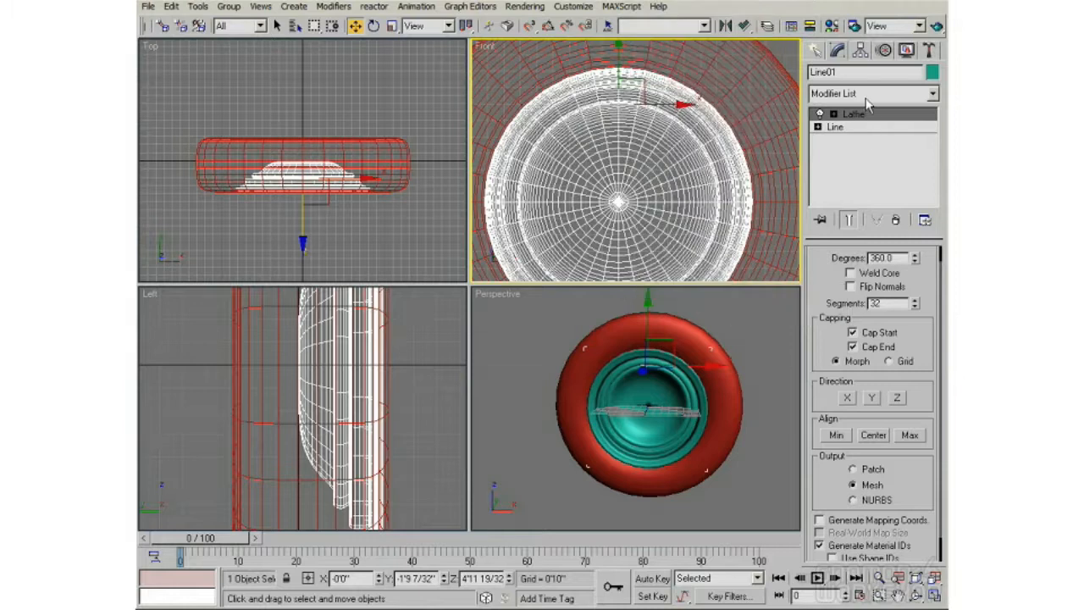
left_click(873, 93)
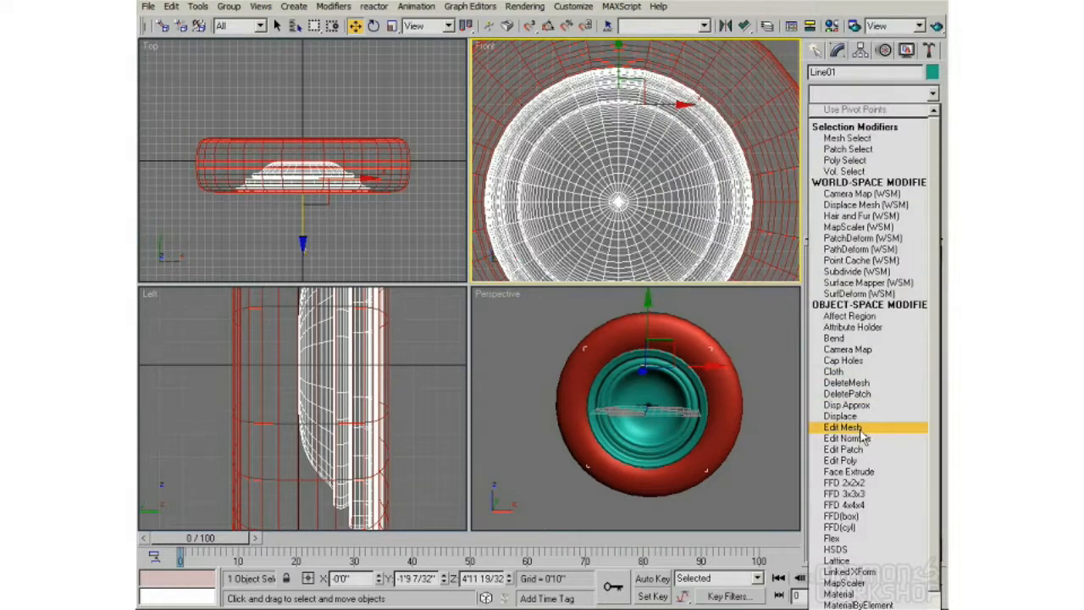
left_click(847, 460)
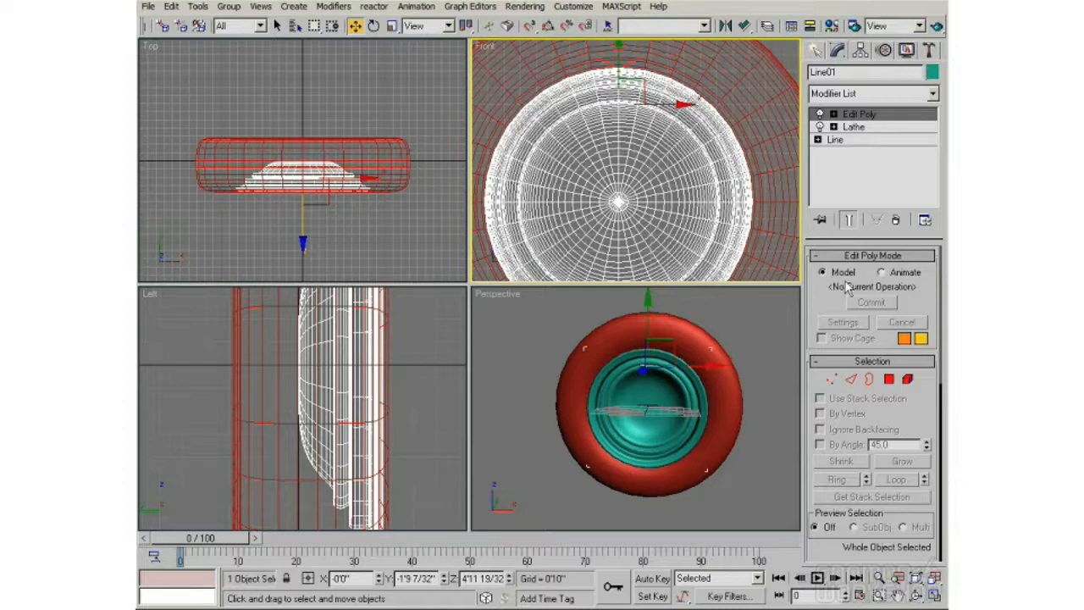
Step: At polygon level, select a block of ten polygons on the rim's upper dome in the Front view and delete it
left_click(889, 379)
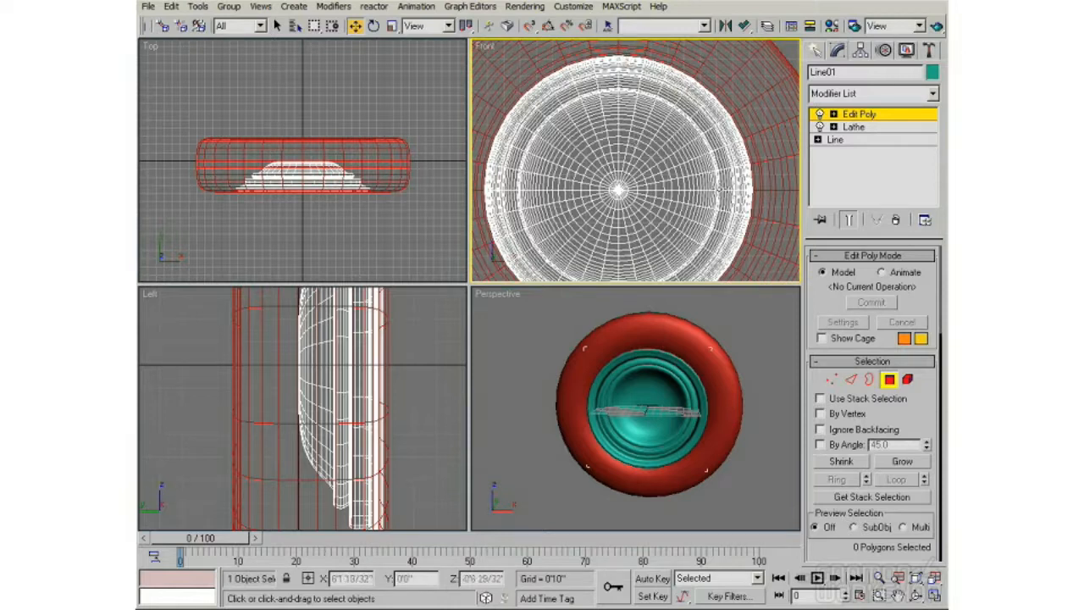
left_click(634, 121)
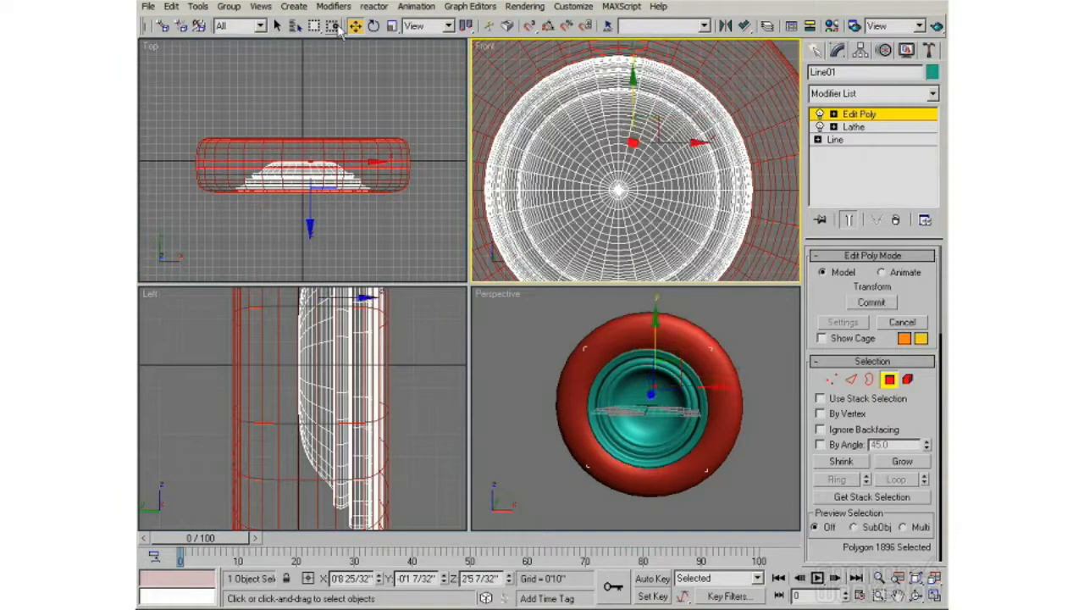
left_click(277, 25)
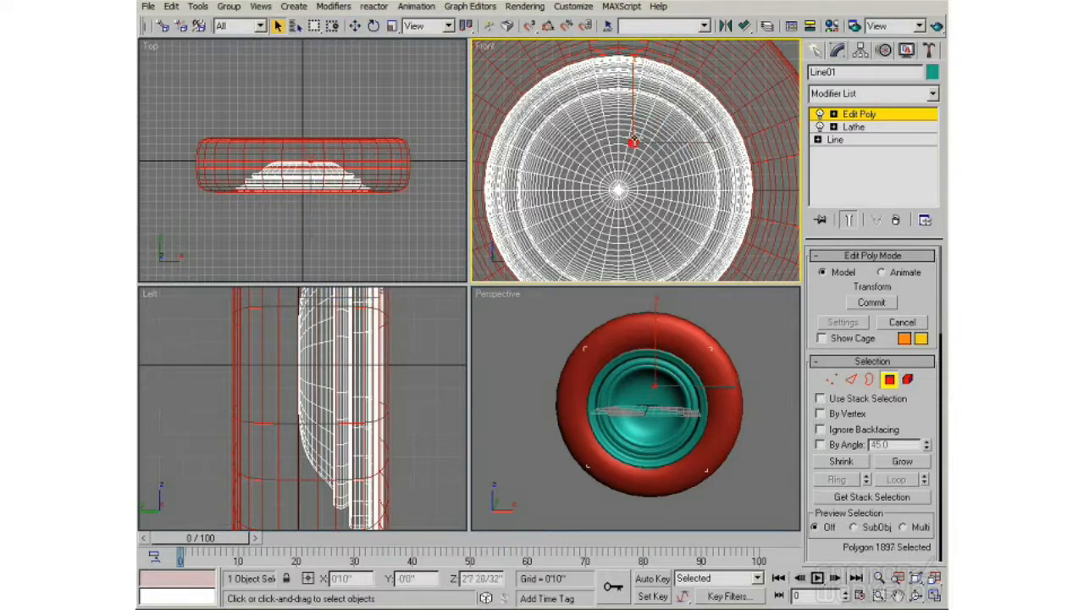
left_click(636, 129, "ctrl")
left_click(640, 125, "ctrl")
left_click(641, 121, "ctrl")
left_click(641, 115, "ctrl")
left_click(642, 112, "ctrl")
left_click(657, 117, "ctrl")
left_click(656, 122, "ctrl")
left_click(654, 127, "ctrl")
left_click(651, 132, "ctrl")
left_click(648, 137, "ctrl")
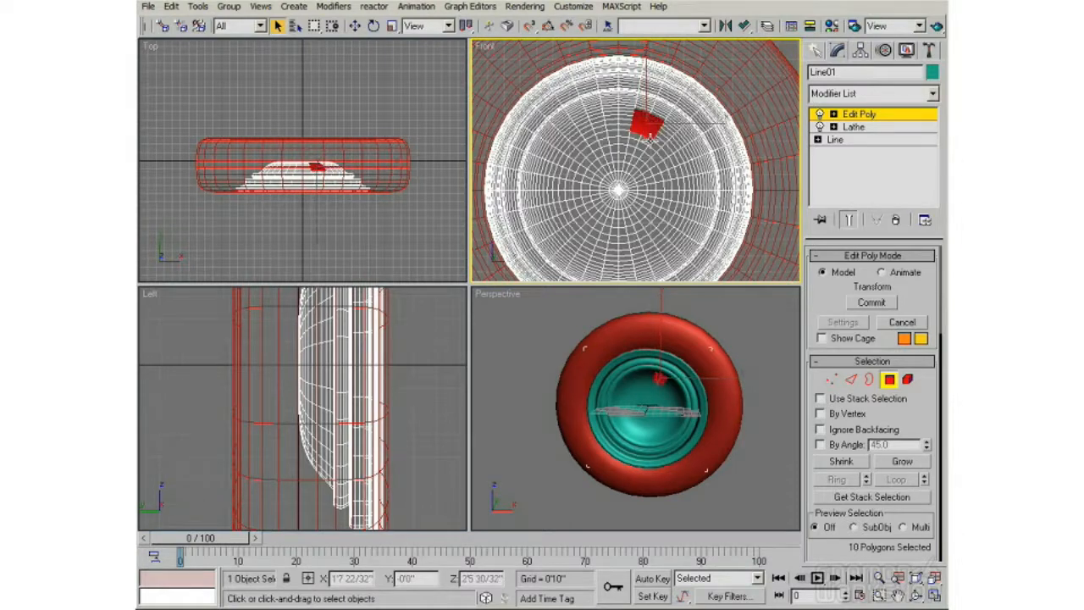
key("Delete")
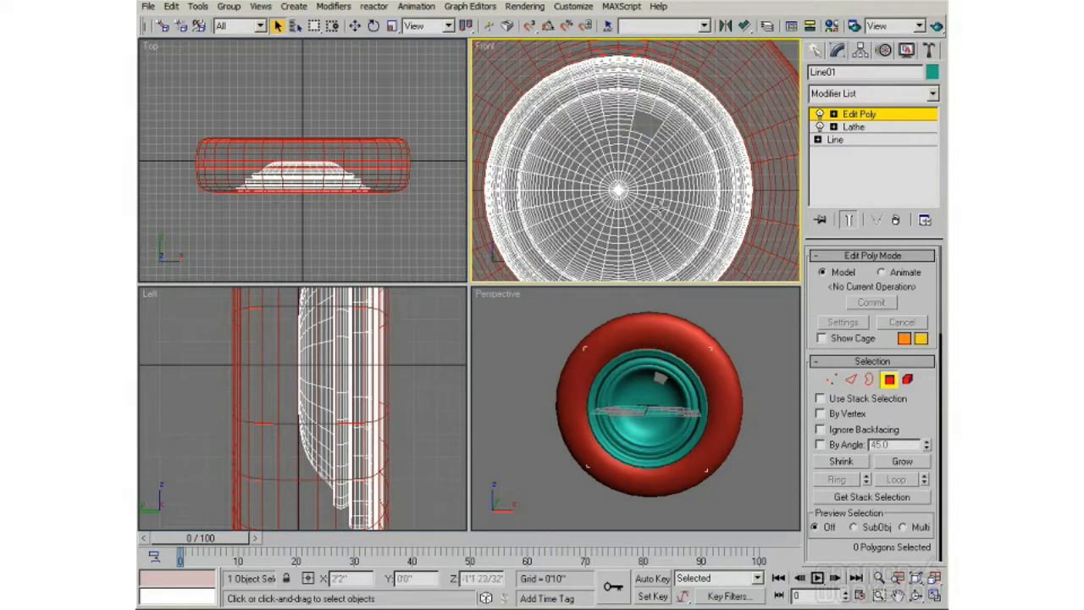
Step: Try selecting a second block of five polygons on the rim's dome in the Front view, beside the existing opening
middle_click_drag(657, 399, 675, 385, "alt")
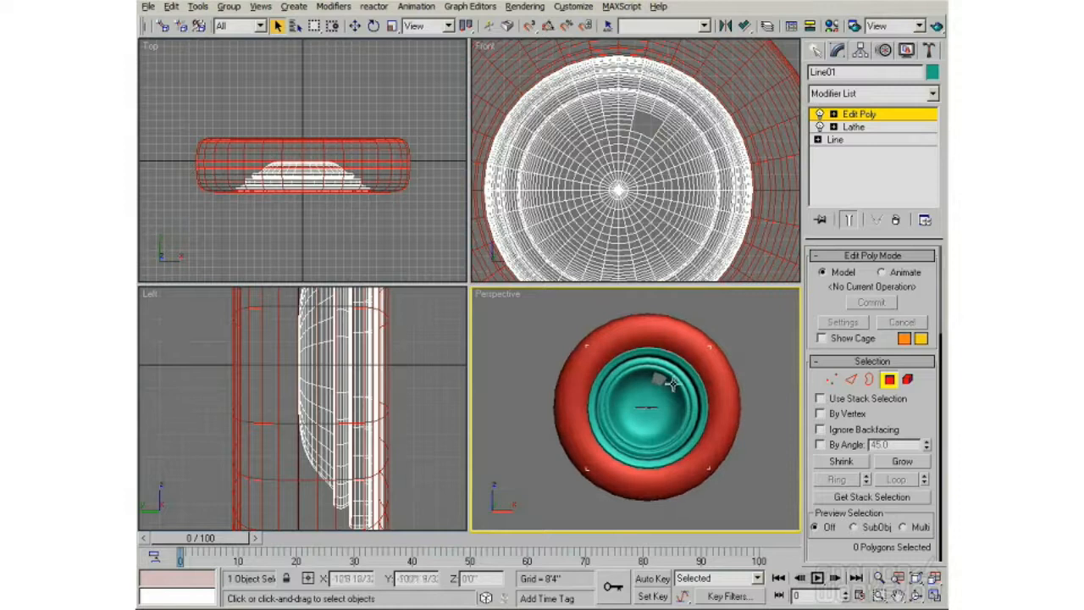
scroll(663, 392, "up", 3)
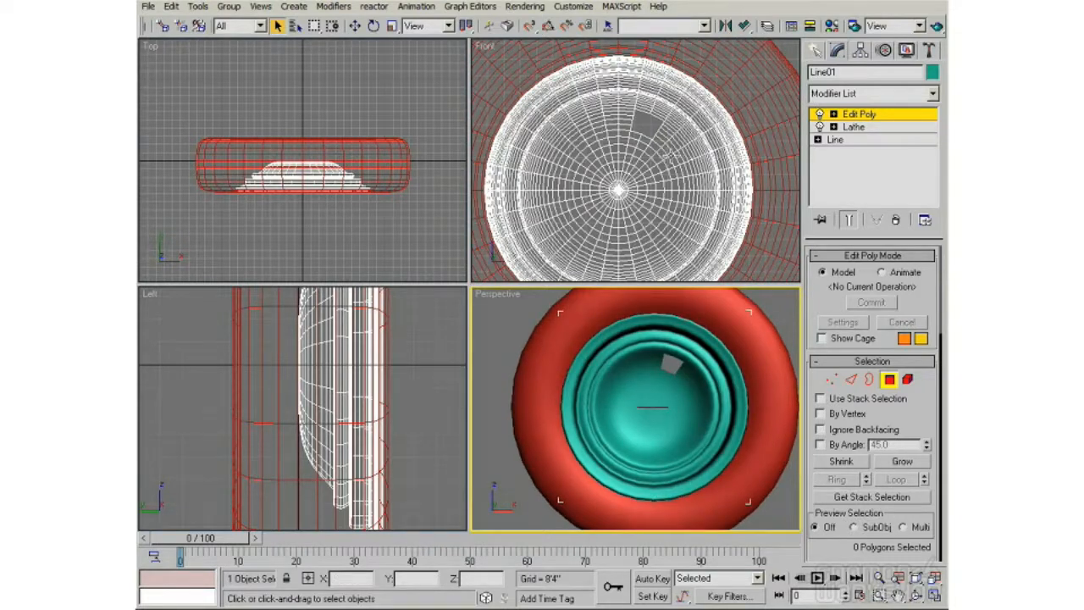
left_click(666, 152)
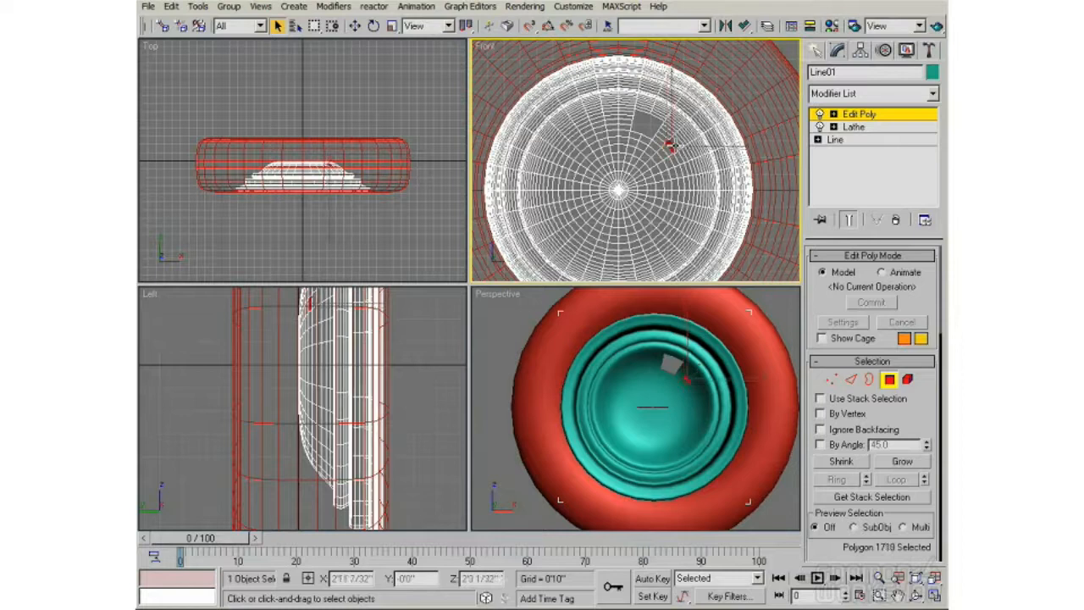
left_click(671, 150, "ctrl")
left_click(674, 146, "ctrl")
left_click(677, 144, "ctrl")
left_click(680, 143, "ctrl")
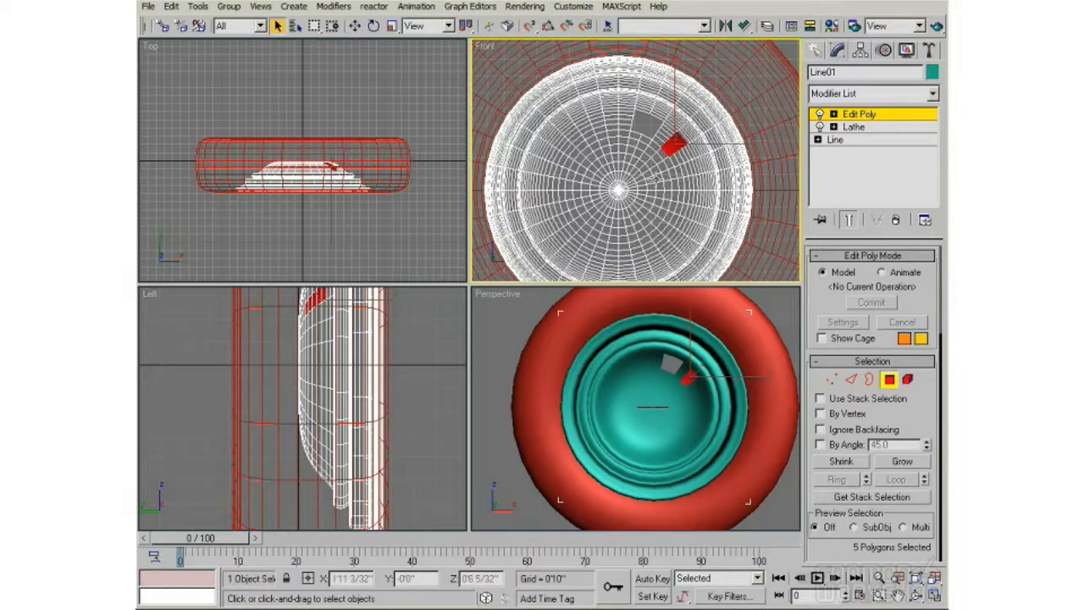
middle_click_drag(657, 181, 677, 157)
scroll(665, 195, "down", 3)
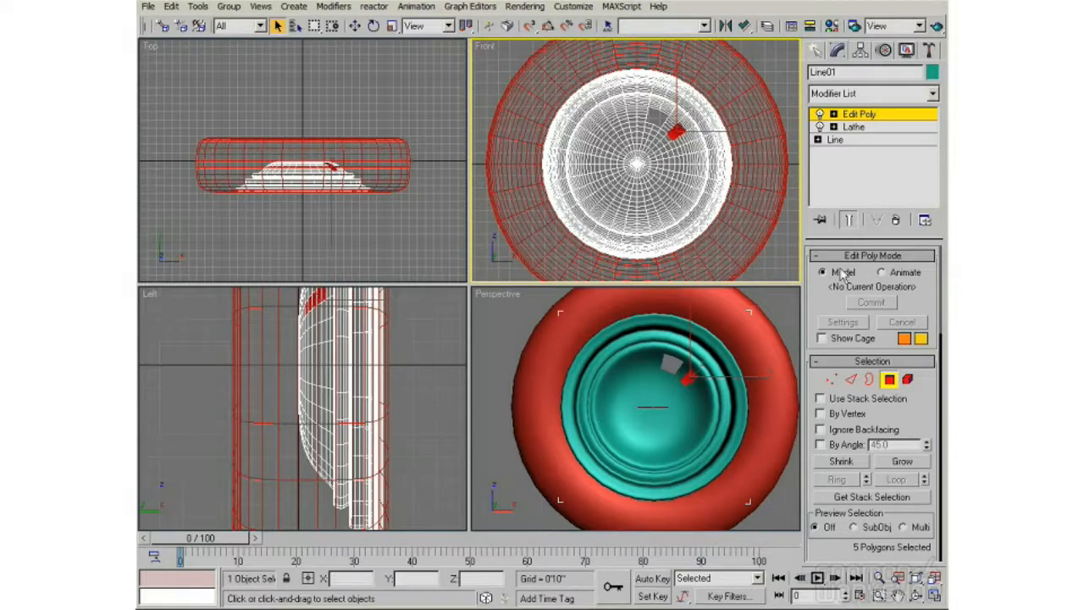
Step: Remove the rim's Edit Poly modifier and add a fresh Edit Poly above the Lathe, ready at polygon level
left_click(859, 116)
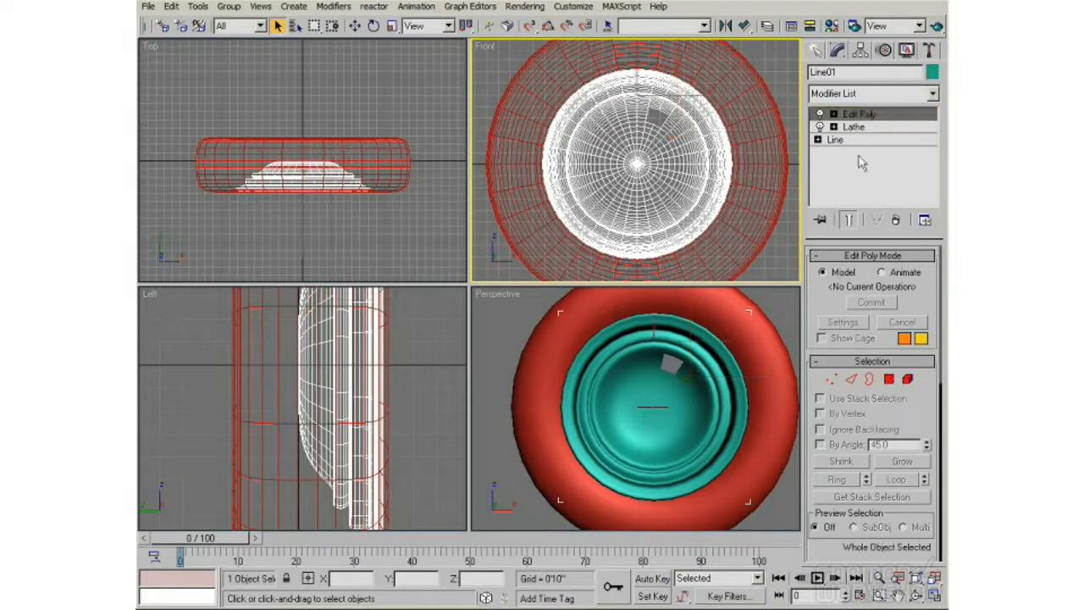
left_click(896, 219)
left_click(864, 95)
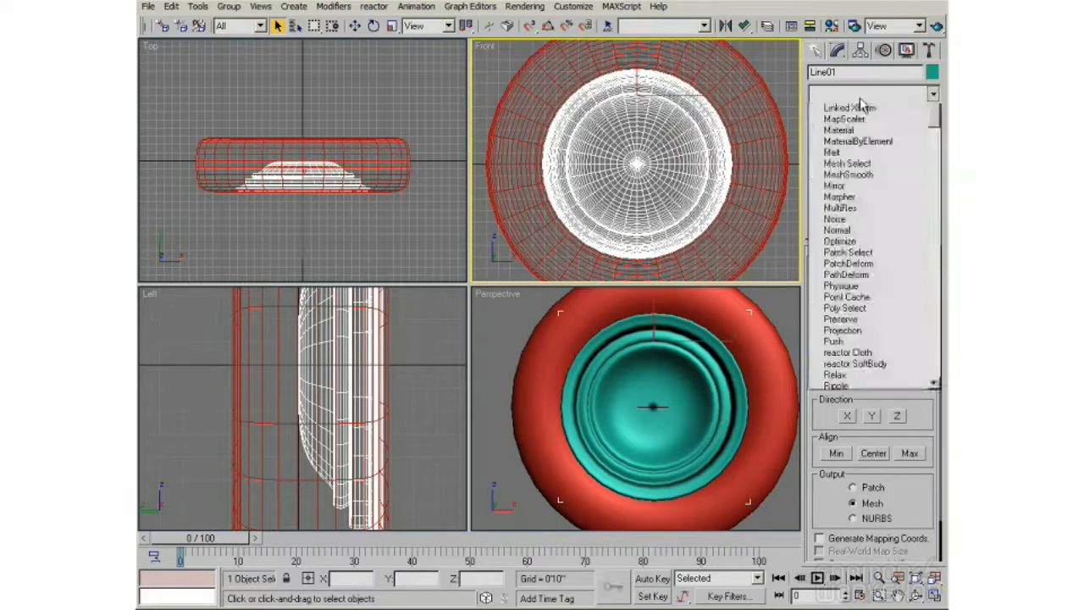
left_click(847, 461)
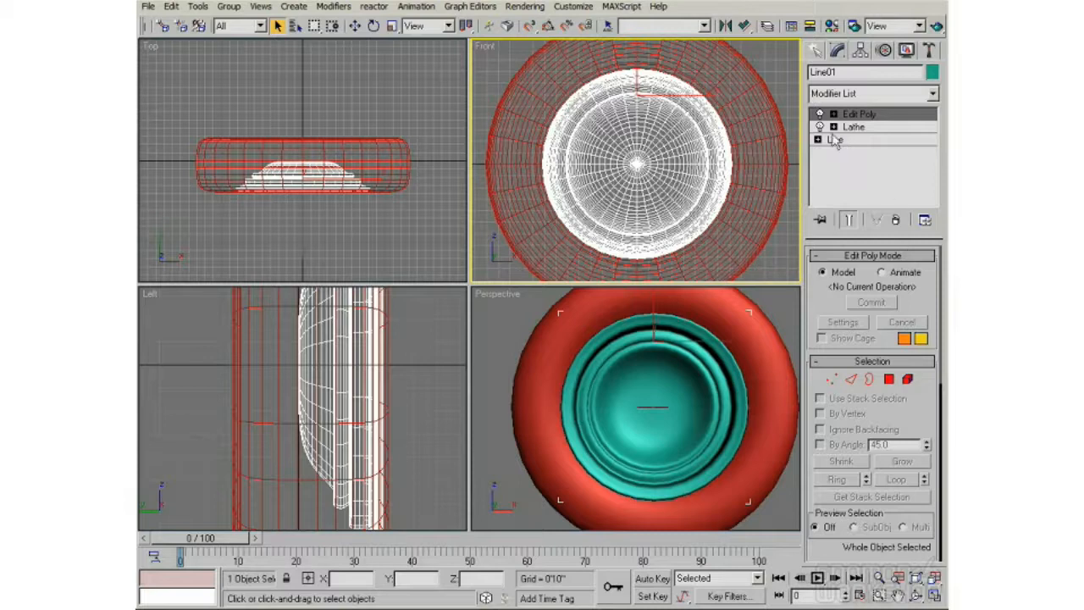
left_click(839, 140)
left_click(851, 127)
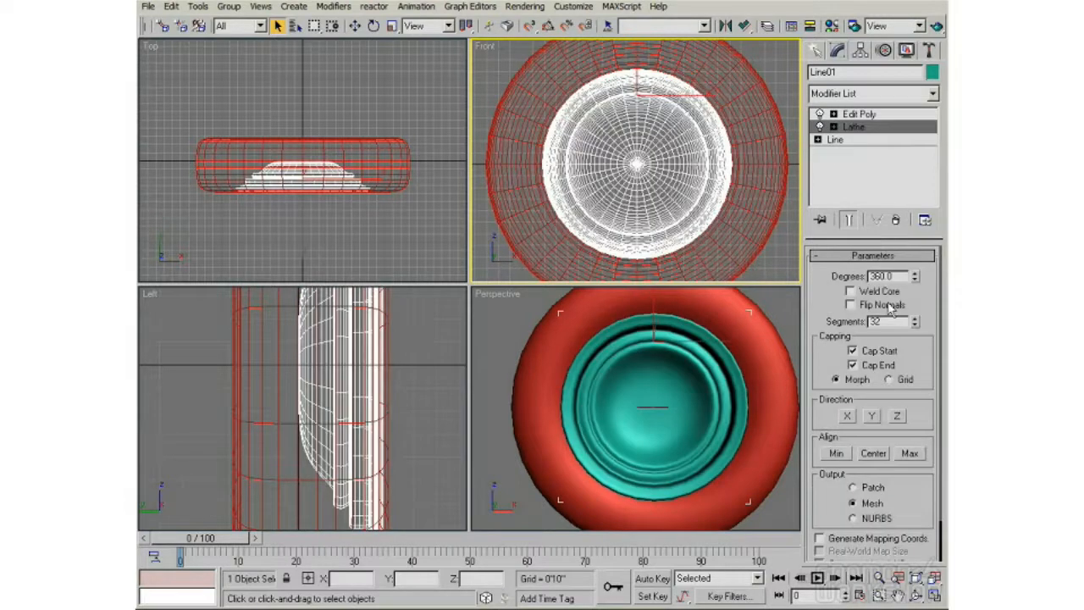
left_click(859, 114)
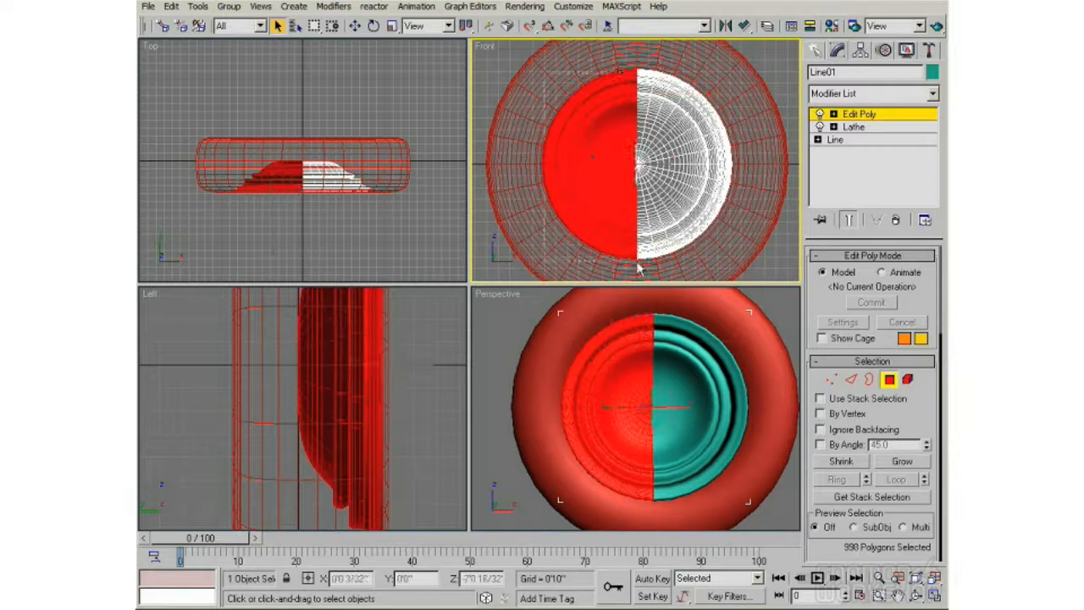
Step: Delete the rim's left half with its leftover center polygons and the lower-right quarter, keeping only the upper-right quarter in the Front view
left_click_drag(506, 49, 637, 277)
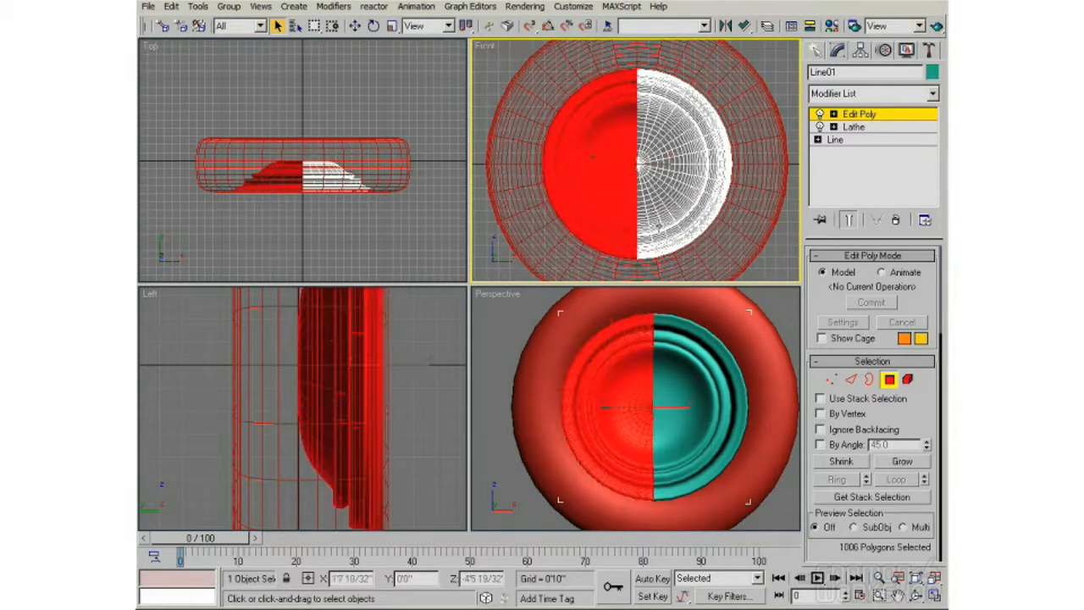
key("Delete")
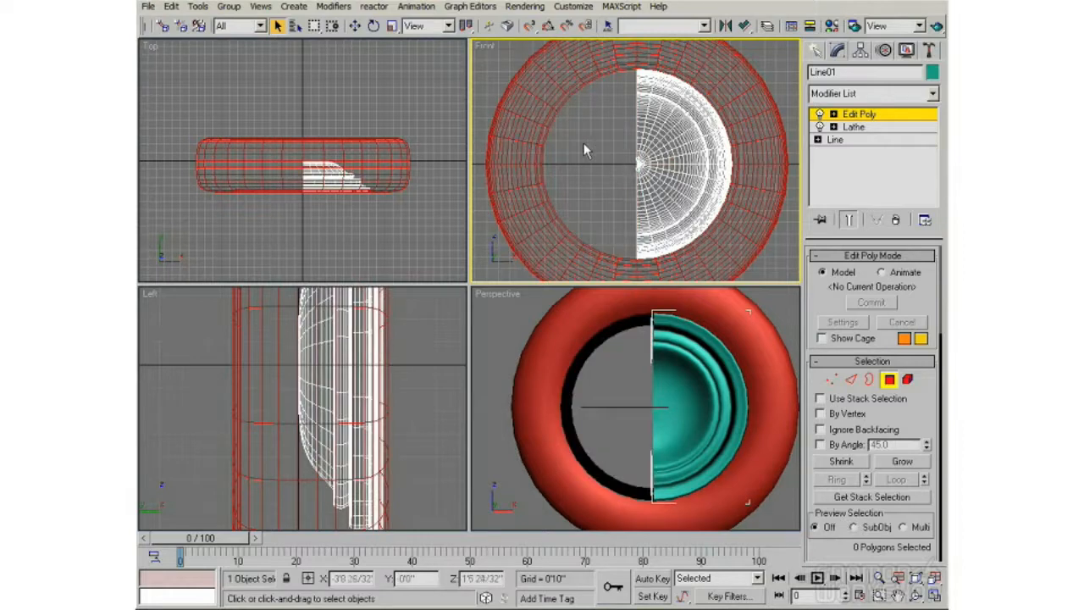
middle_click_drag(615, 196, 612, 190)
key("alt+w")
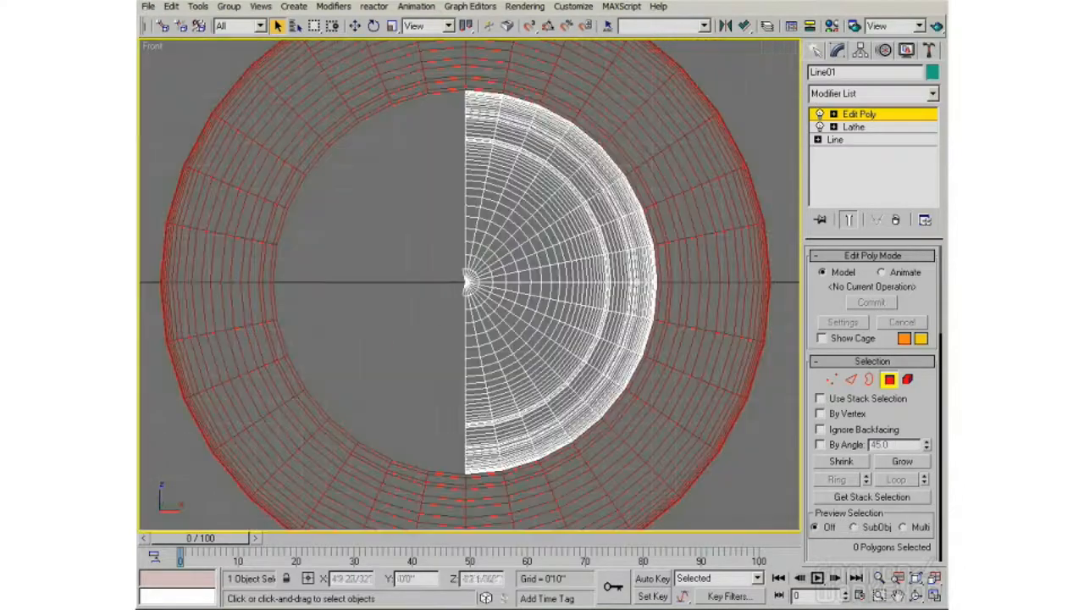
scroll(451, 280, "up", 4)
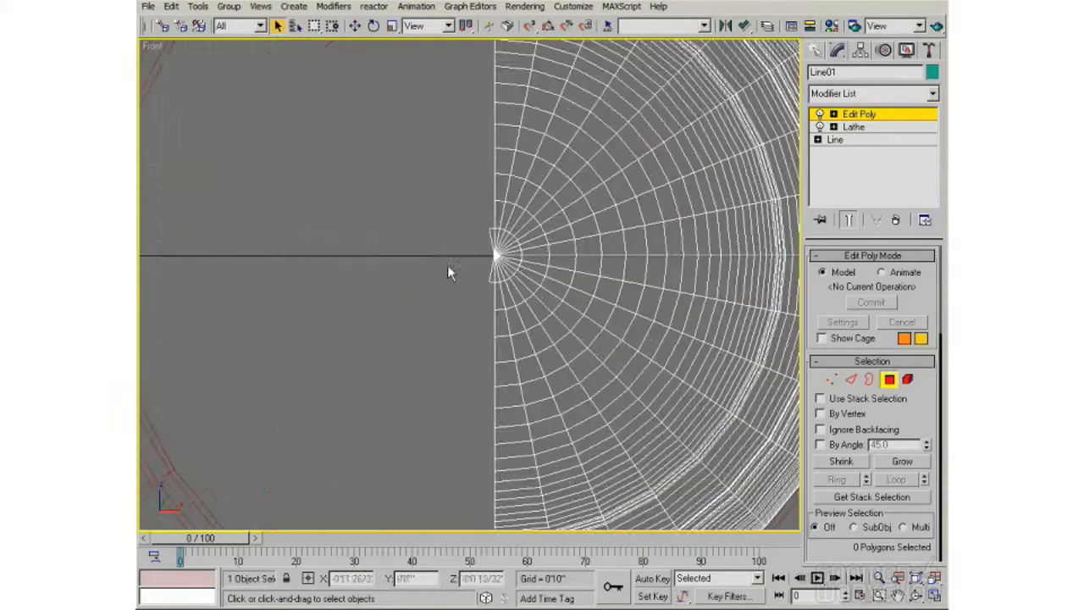
left_click_drag(458, 198, 492, 303)
key("Delete")
middle_click_drag(489, 349, 474, 319)
scroll(409, 268, "down", 4)
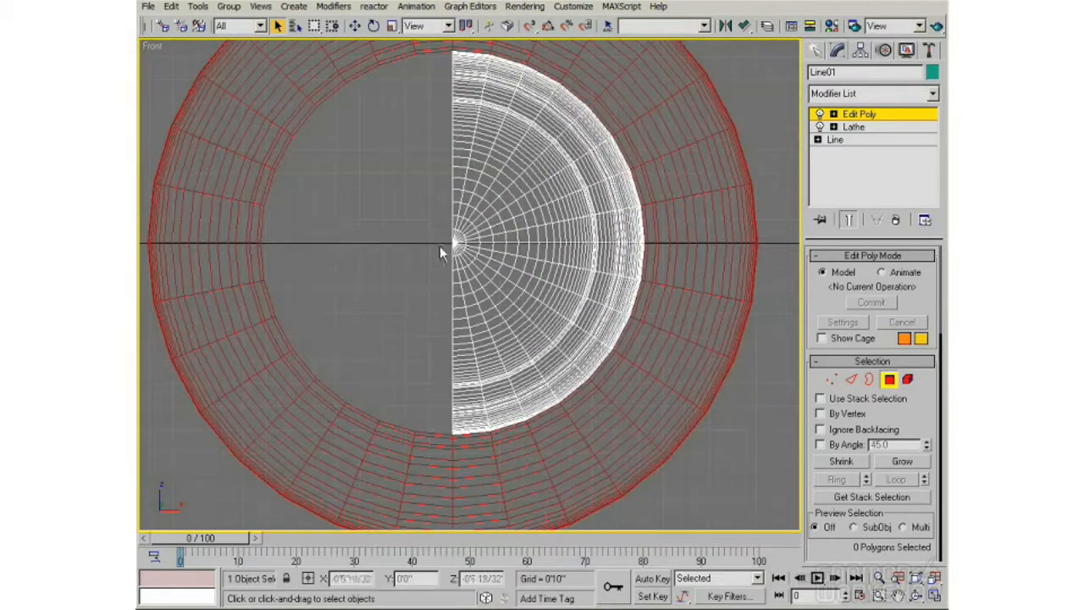
left_click_drag(437, 243, 687, 473)
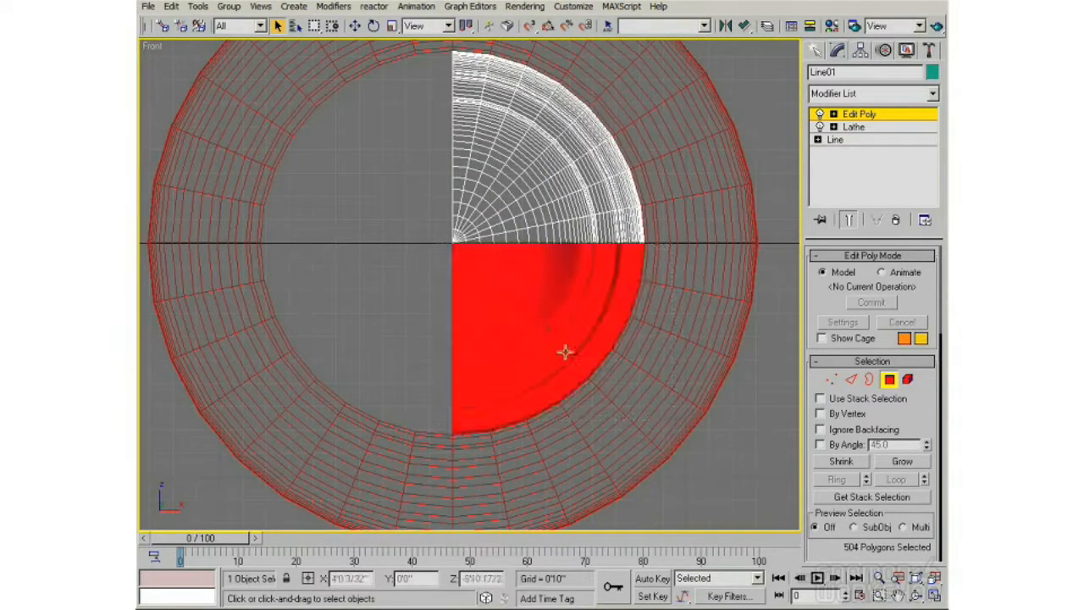
key("Delete")
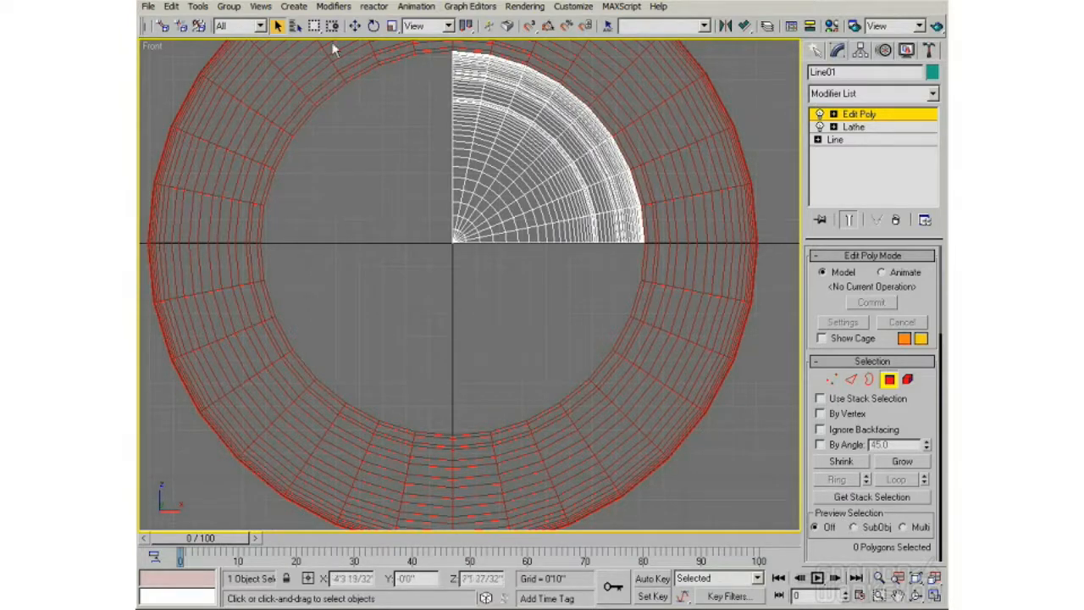
Step: With a fence selection, select all polygons in the lower half of the remaining quarter, including missed ones near the center, and delete them
left_click_drag(314, 25, 316, 96)
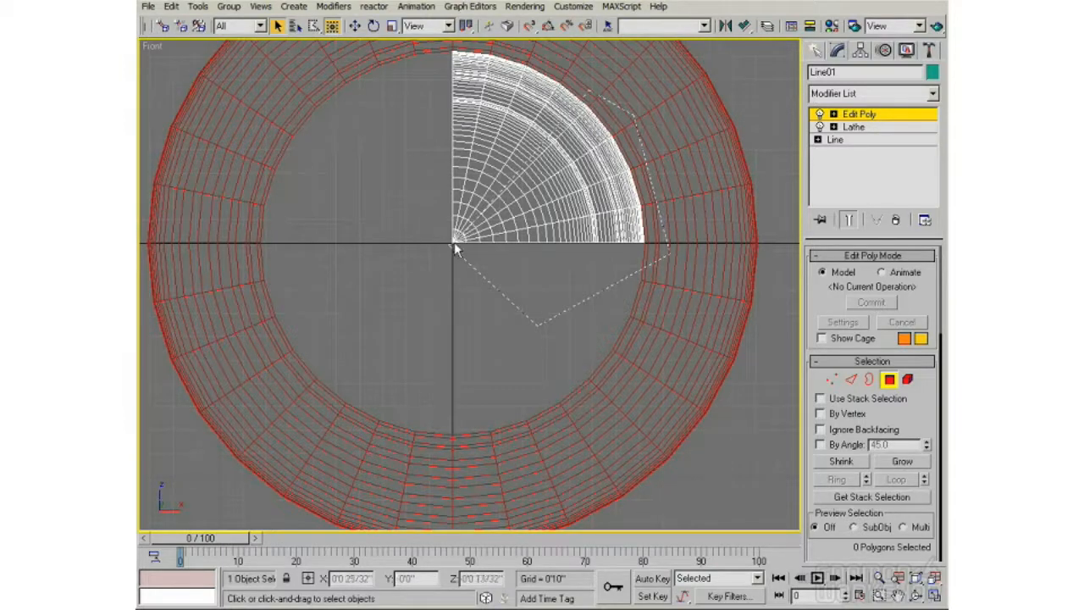
left_click(452, 246)
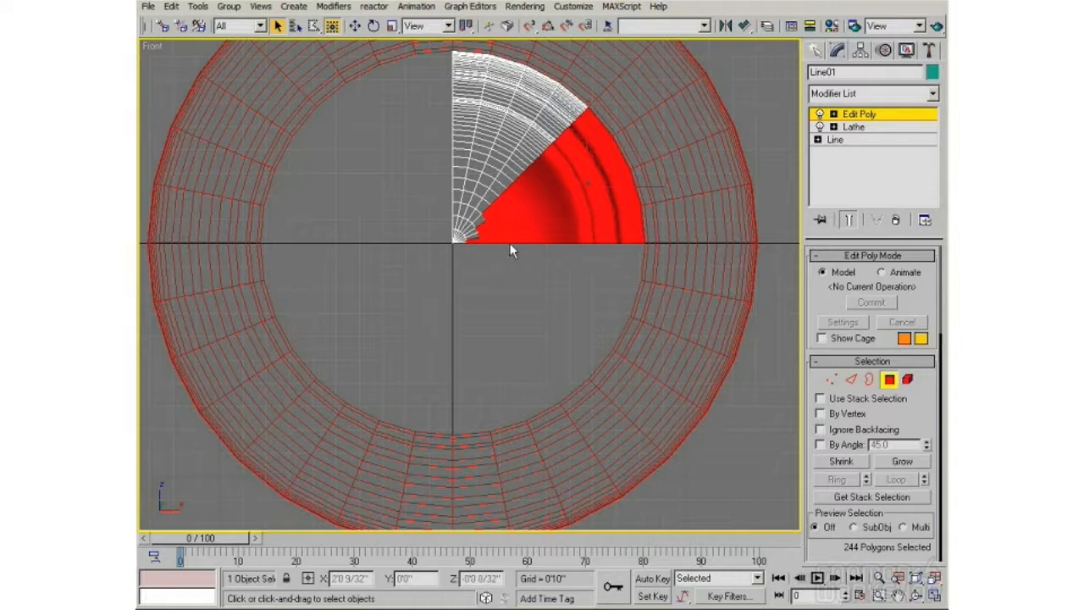
middle_click_drag(496, 229, 518, 254)
scroll(508, 247, "up", 4)
middle_click_drag(492, 192, 455, 387)
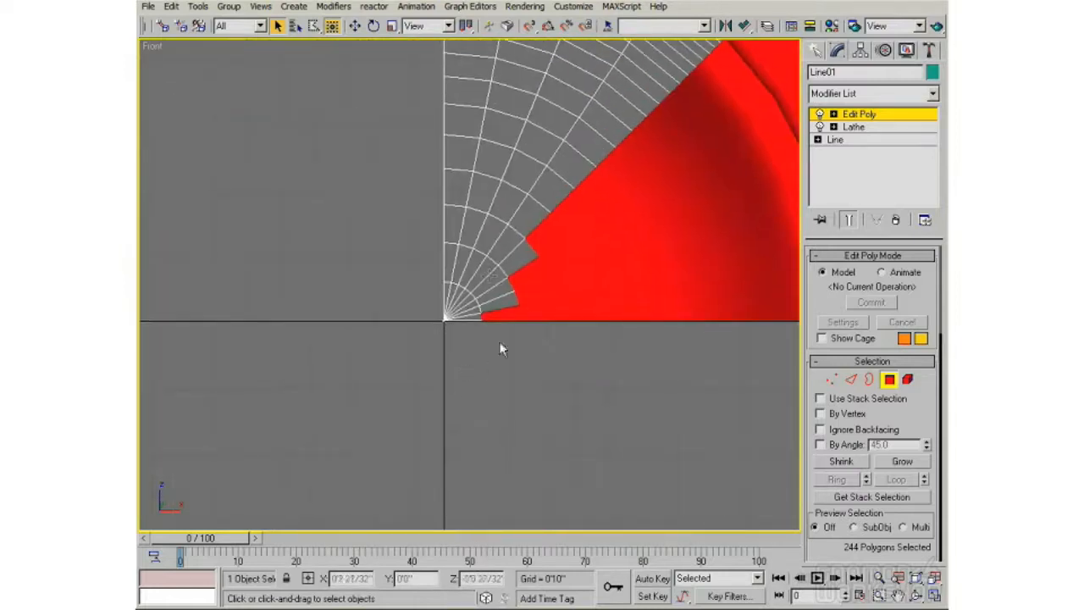
left_click(527, 217, "ctrl")
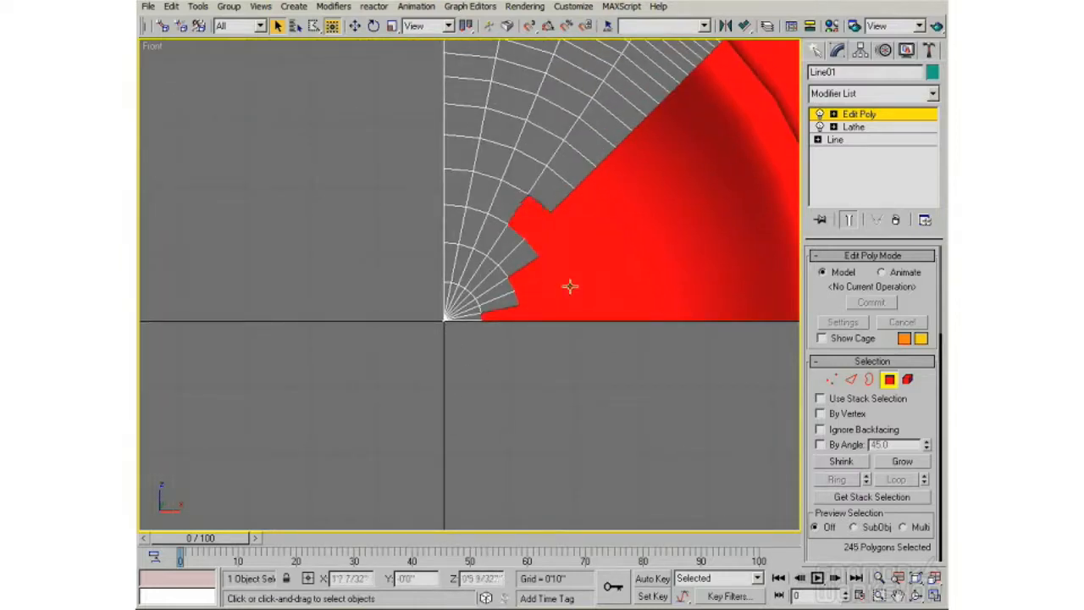
key("ctrl+z")
left_click(519, 254, "ctrl")
double_click(499, 294, "ctrl")
left_click(492, 286, "ctrl")
left_click(494, 294, "ctrl")
left_click(496, 302, "ctrl")
left_click(474, 317, "ctrl")
left_click(471, 311, "ctrl")
left_click(470, 306, "ctrl")
left_click(468, 302, "ctrl")
key("Delete")
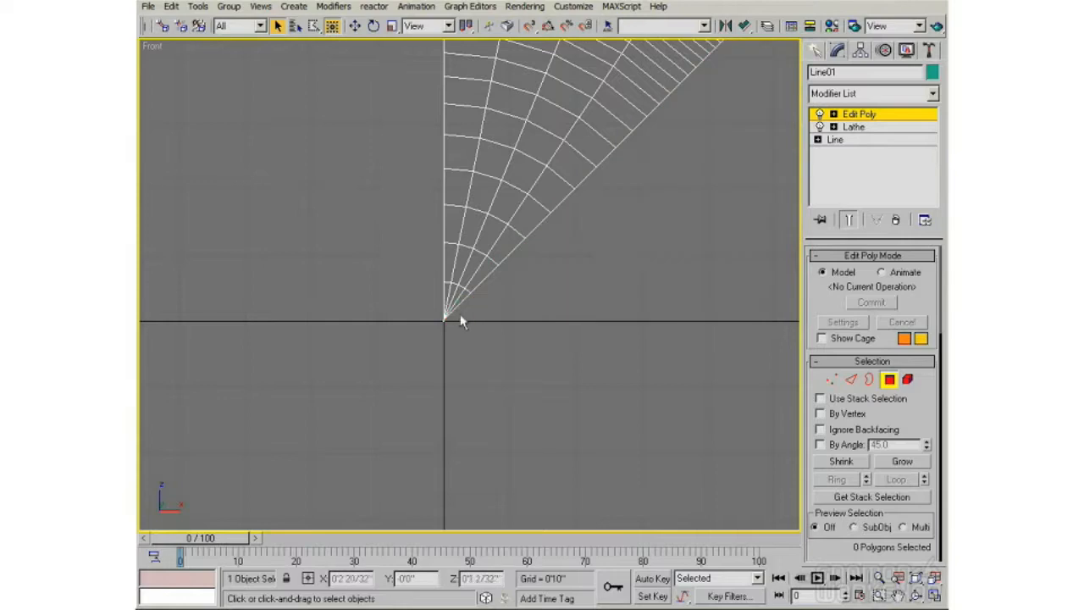
Step: Exit polygon level and add a second Edit Poly modifier on top of the rim's stack
middle_click_drag(705, 81, 554, 299)
scroll(554, 298, "down", 3)
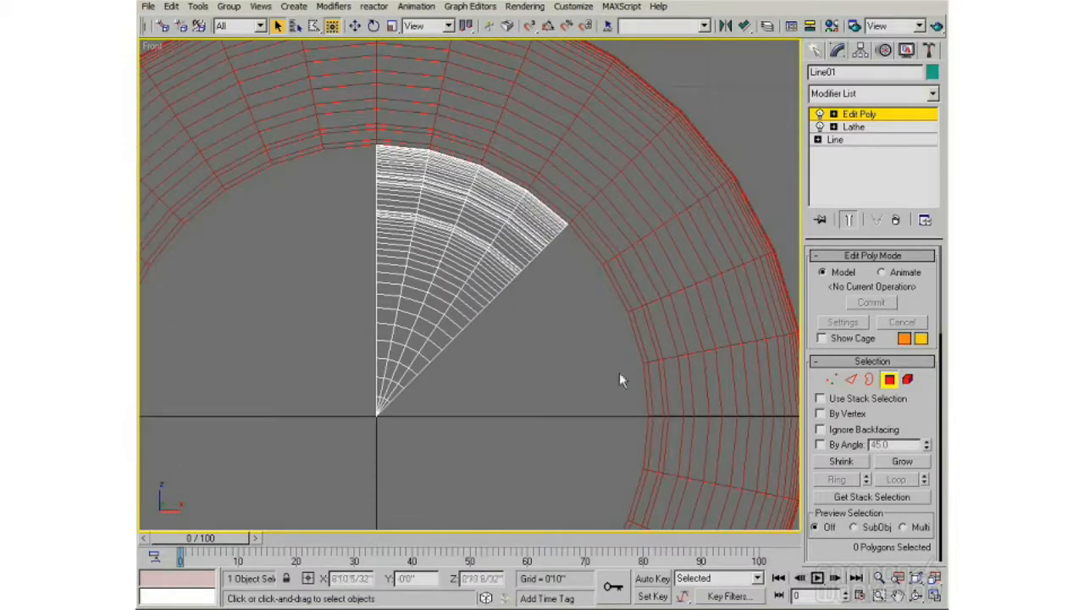
left_click(890, 382)
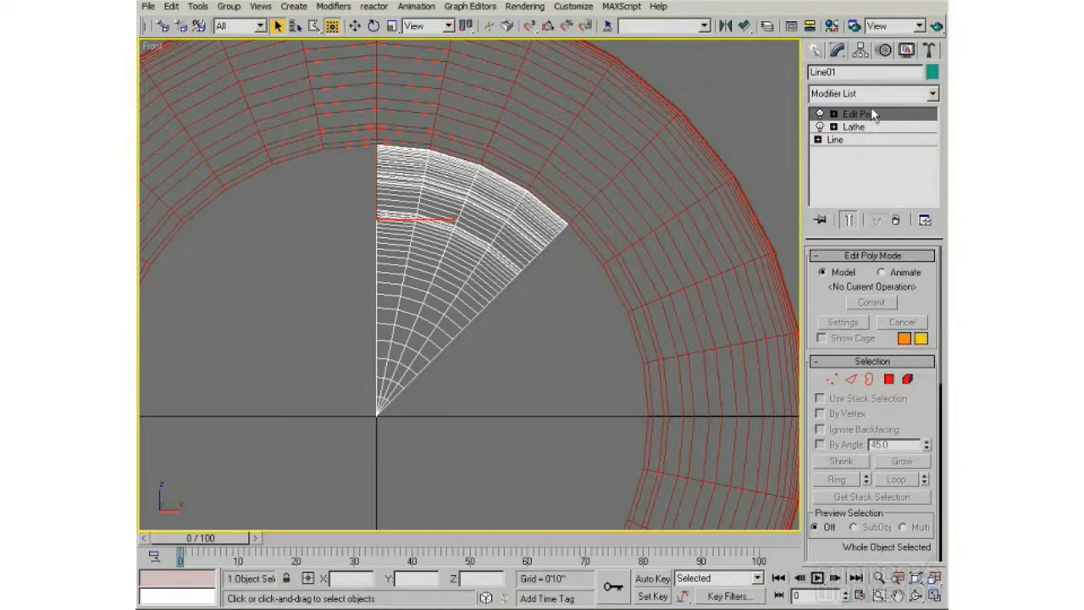
left_click(873, 94)
left_click(843, 460)
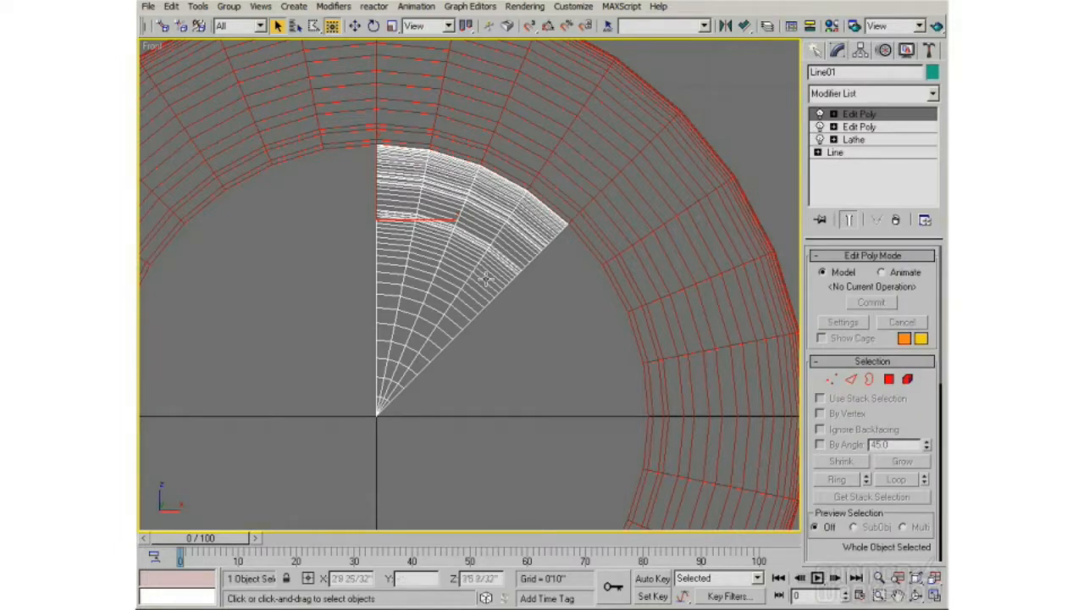
middle_click_drag(483, 280, 543, 284)
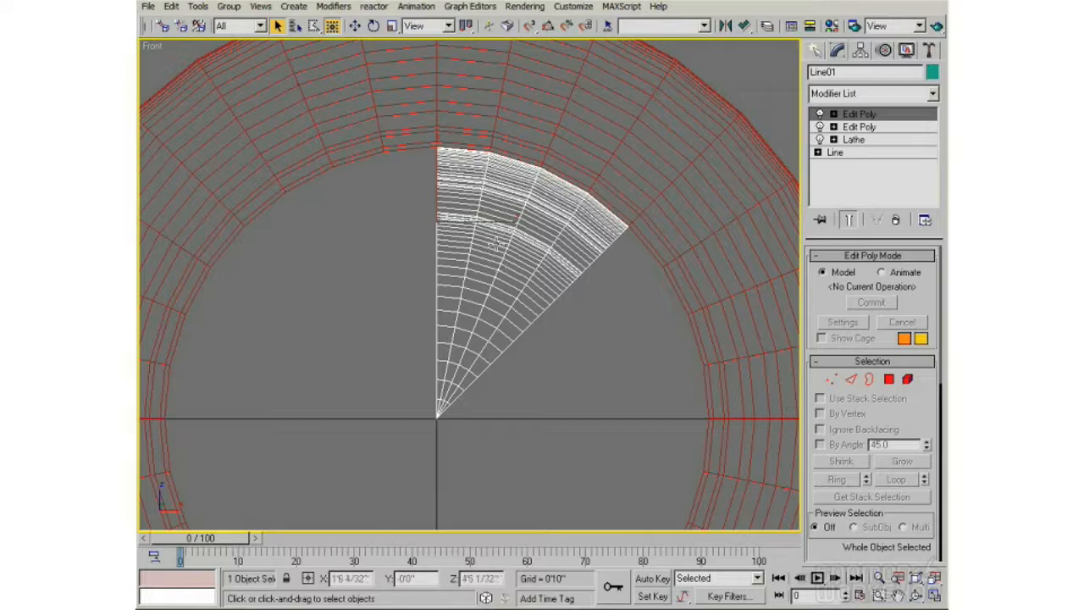
Step: Rename the lower Edit Poly modifier to "deleted sections"
left_click(857, 129)
right_click(858, 130)
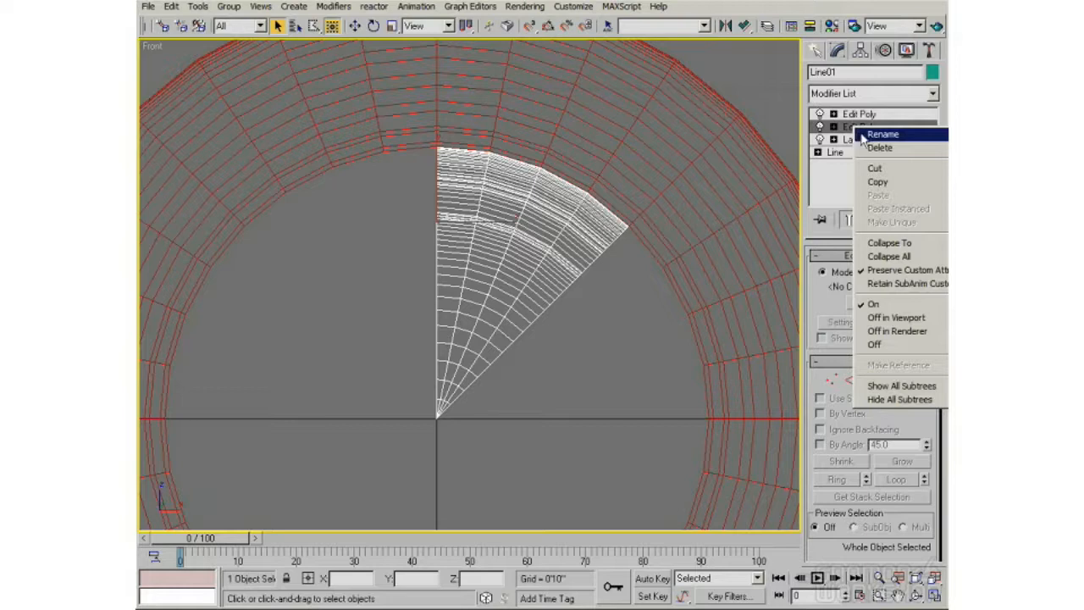
left_click(860, 134)
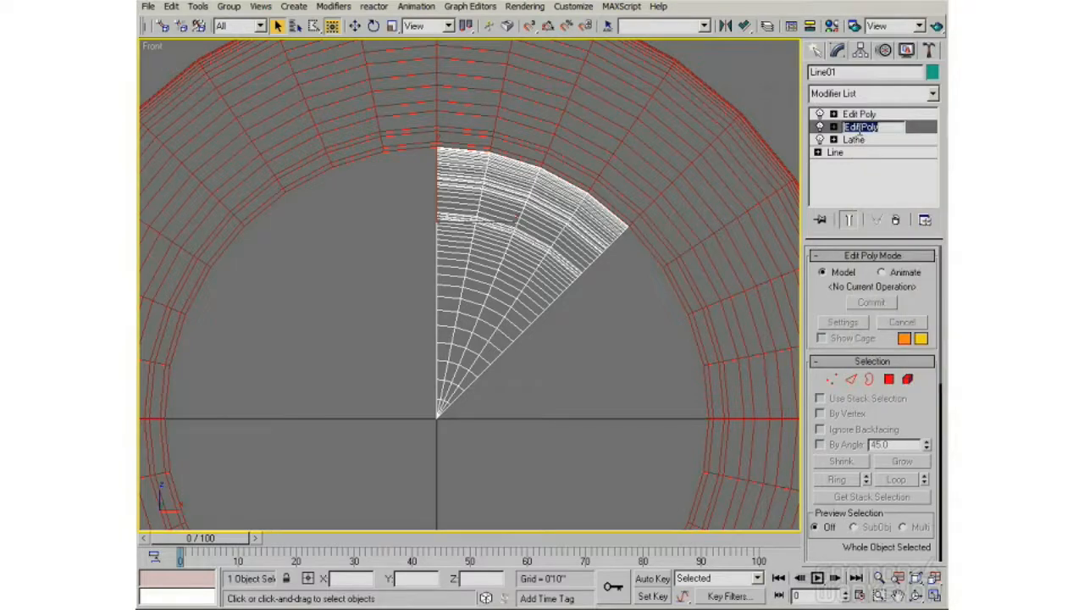
type("deleted section")
key("Return")
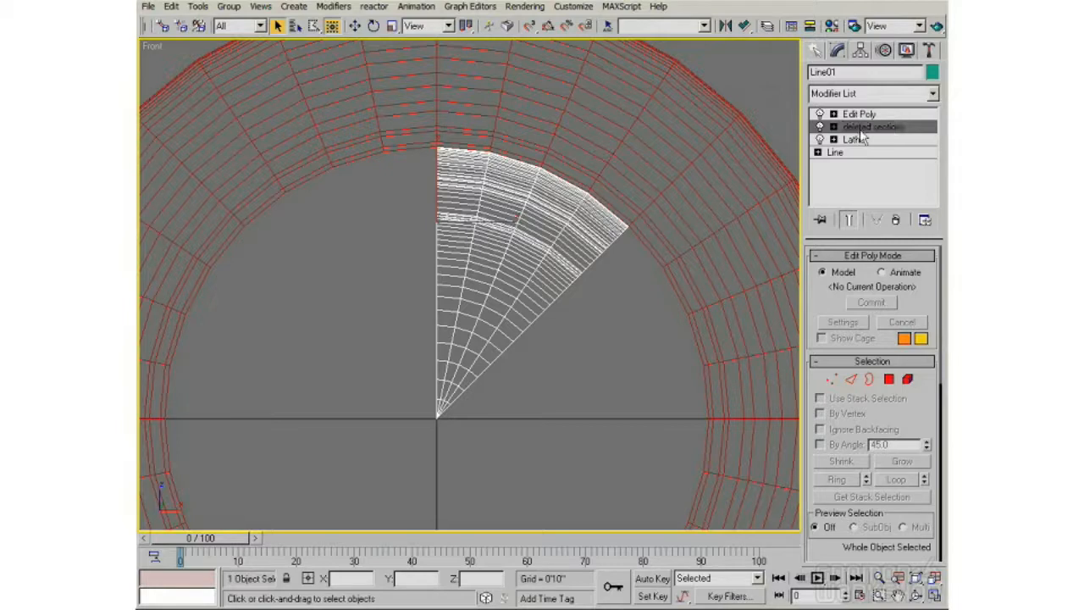
Step: Rename the topmost Edit Poly modifier to "punched ole"
left_click(858, 115)
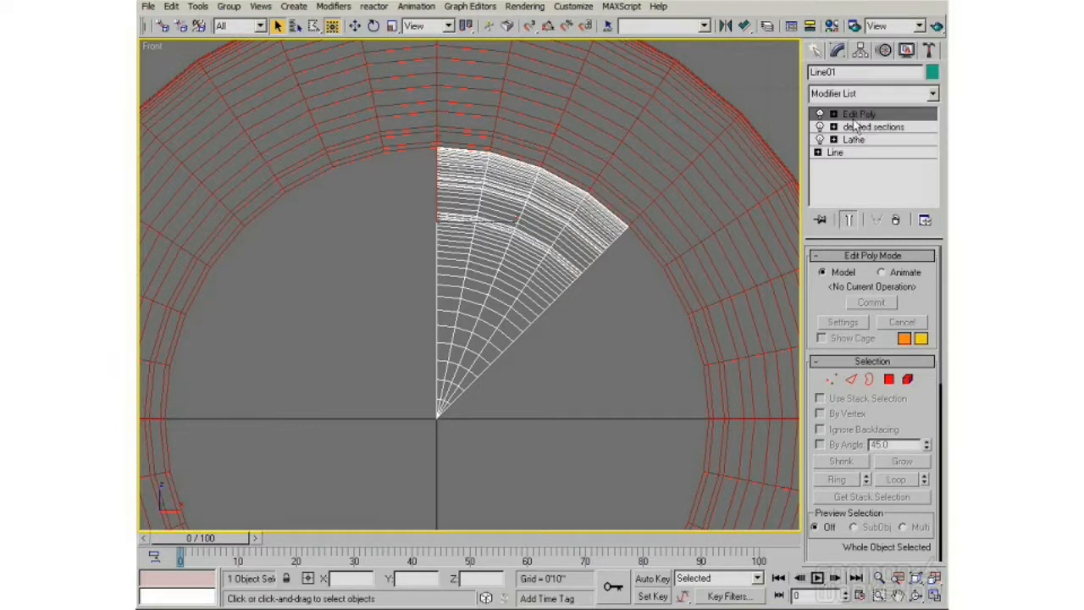
right_click(870, 119)
left_click(885, 128)
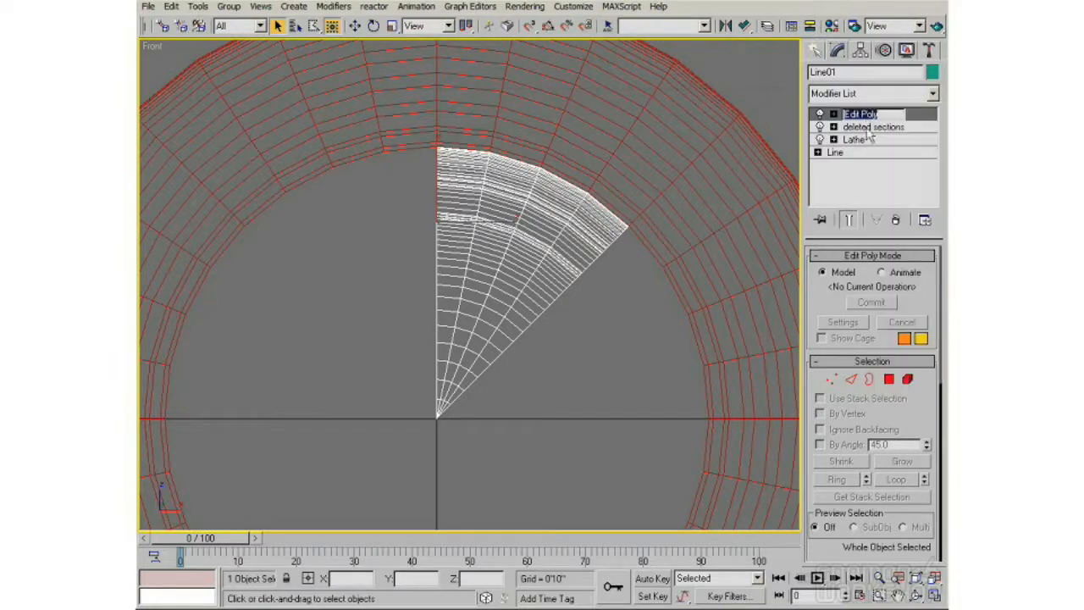
type("punched ole")
key("Return")
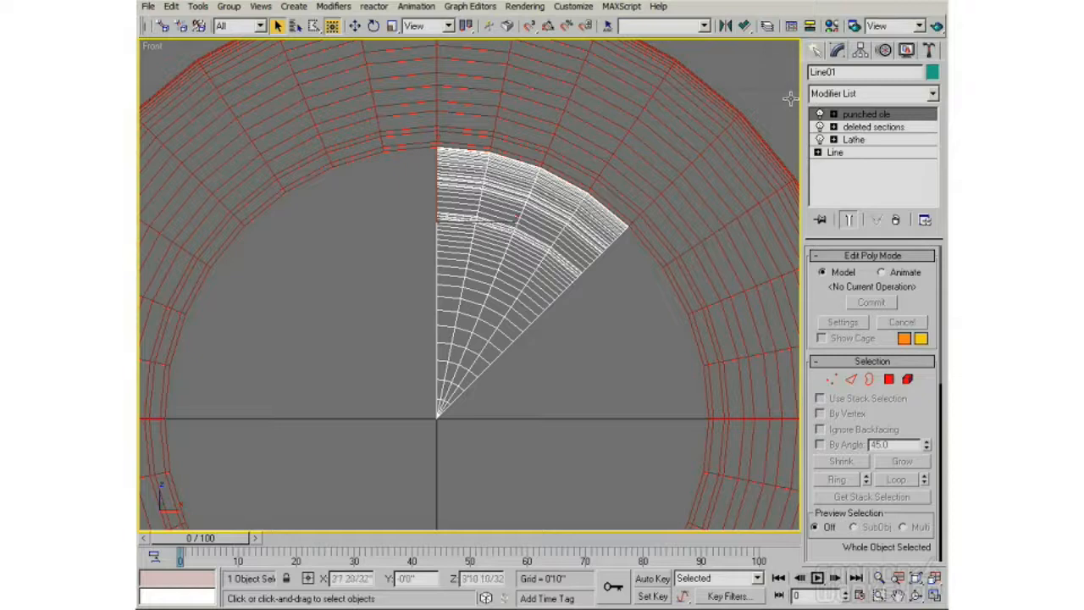
Step: Try punching an opening by deleting a block of polygons in the middle of the rim wedge, and undo the deletion
left_click(889, 379)
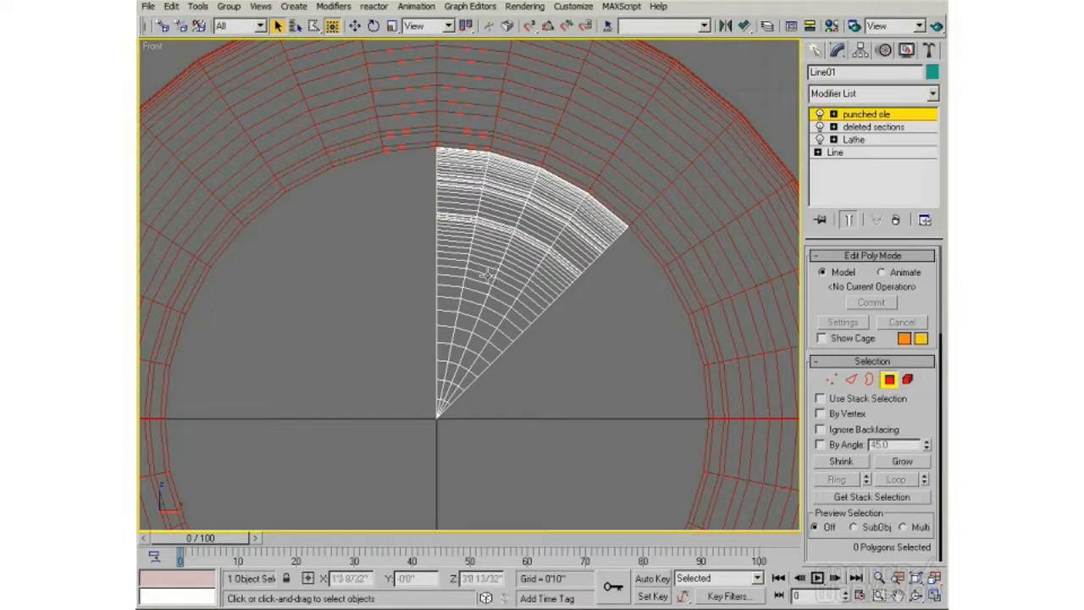
left_click(491, 250)
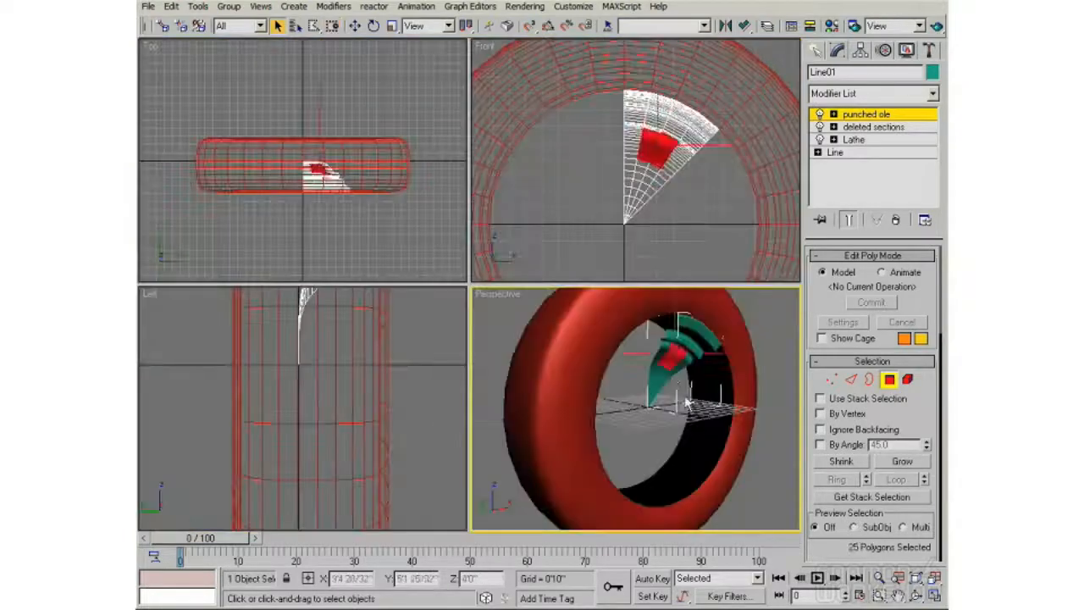
key("Delete")
mouse_move(672, 399)
middle_mouse_down("alt")
mouse_move(576, 359)
mouse_move(665, 388)
middle_mouse_up("alt")
mouse_move(660, 379)
middle_mouse_down("alt")
mouse_move(638, 373)
mouse_move(679, 363)
mouse_move(678, 373)
middle_mouse_up("alt")
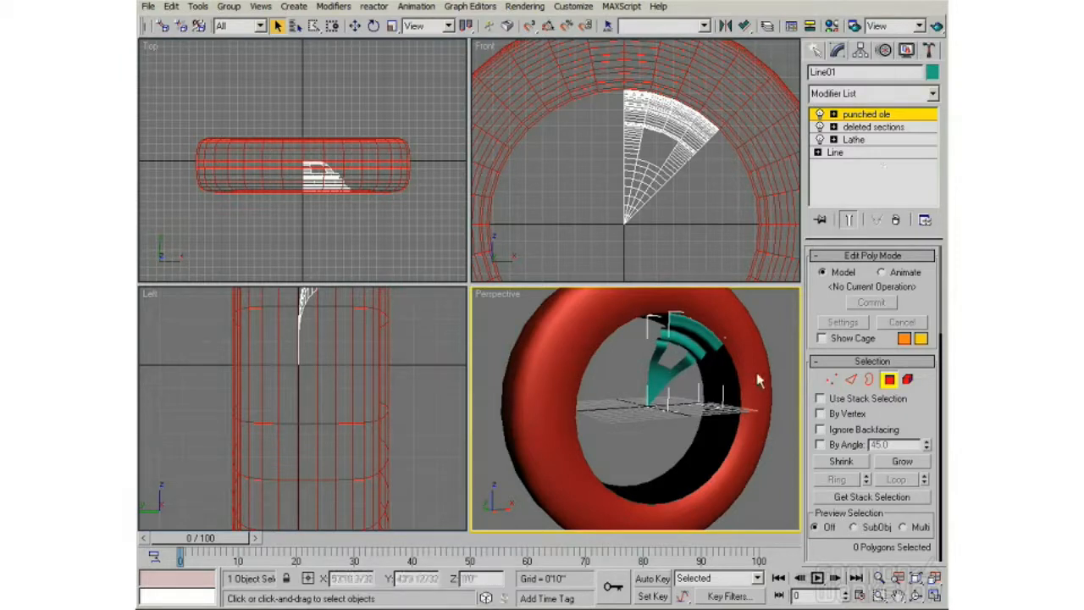
key("ctrl+z")
middle_click_drag(688, 400, 638, 390, "alt")
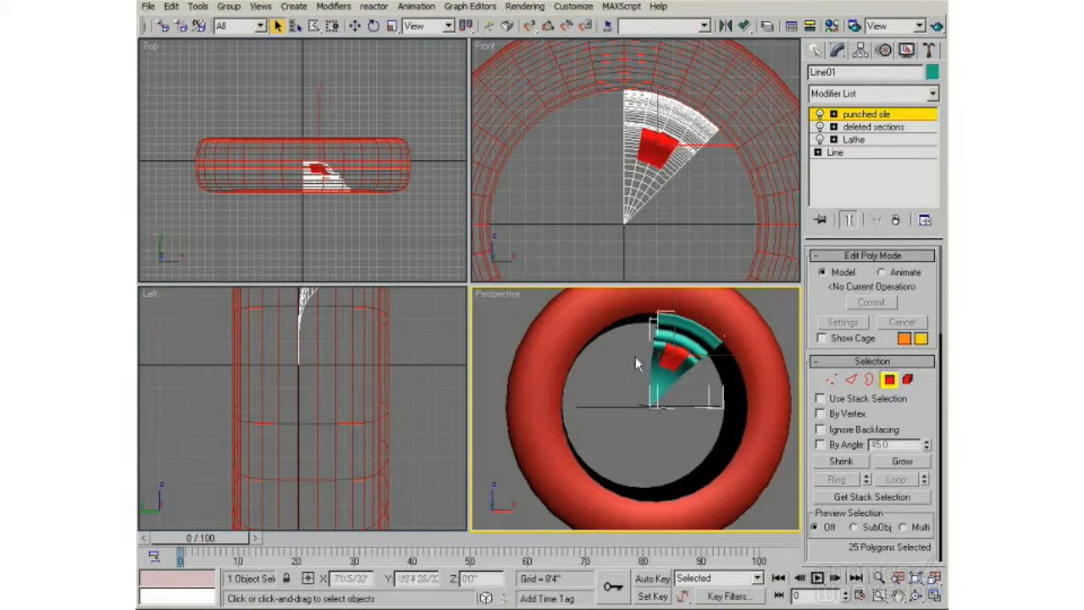
Step: Exit polygon level and reselect the rim wedge as a whole object
left_click(635, 356)
left_click(889, 382)
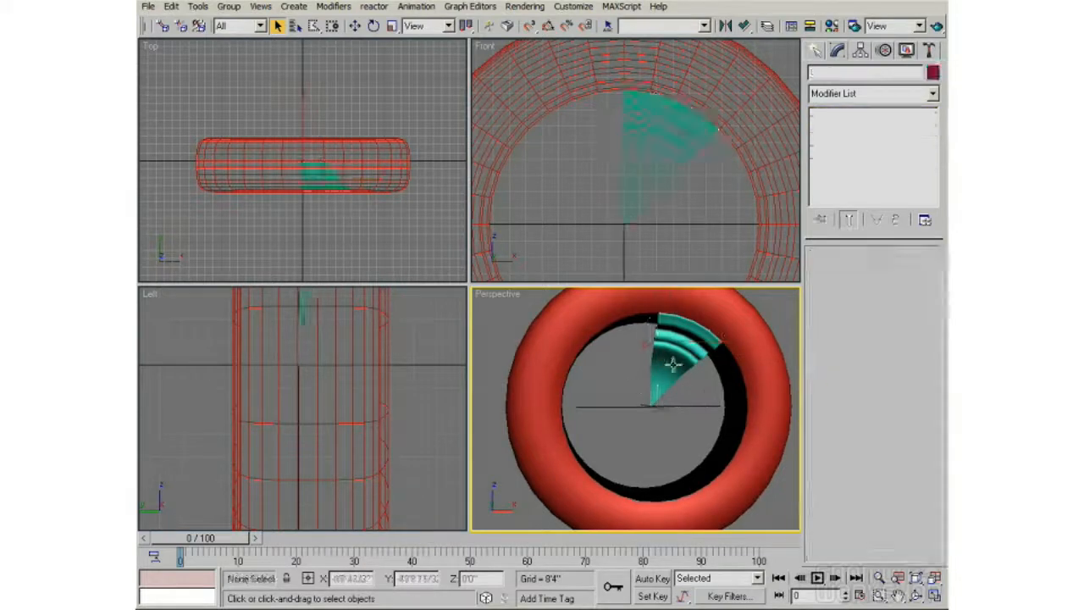
mouse_move(653, 404)
middle_mouse_down("alt")
mouse_move(623, 421)
mouse_move(653, 397)
middle_mouse_up("alt")
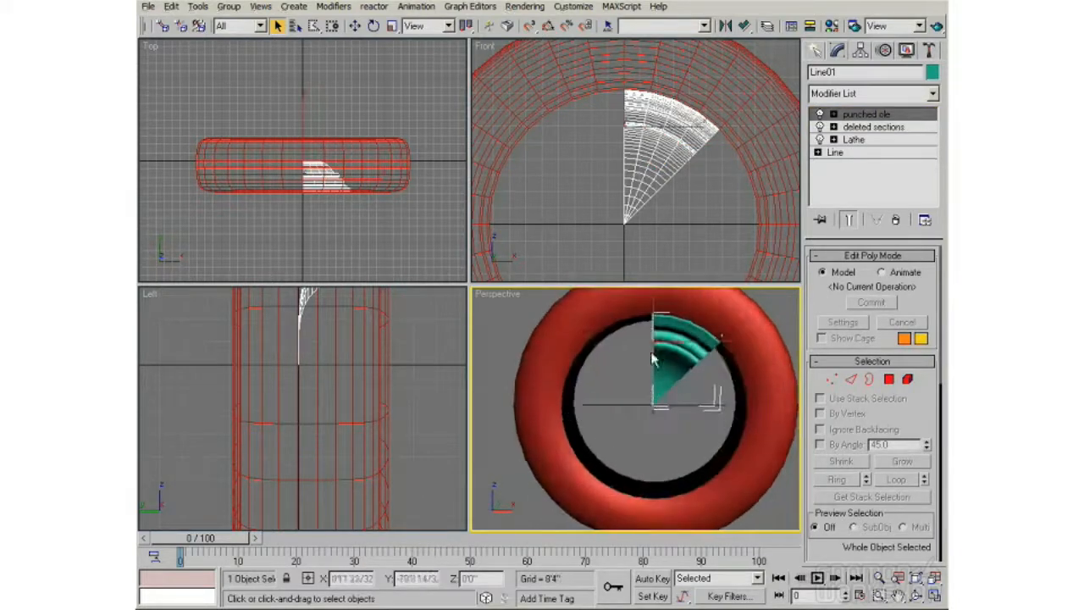
middle_click_drag(642, 333, 673, 355, "alt")
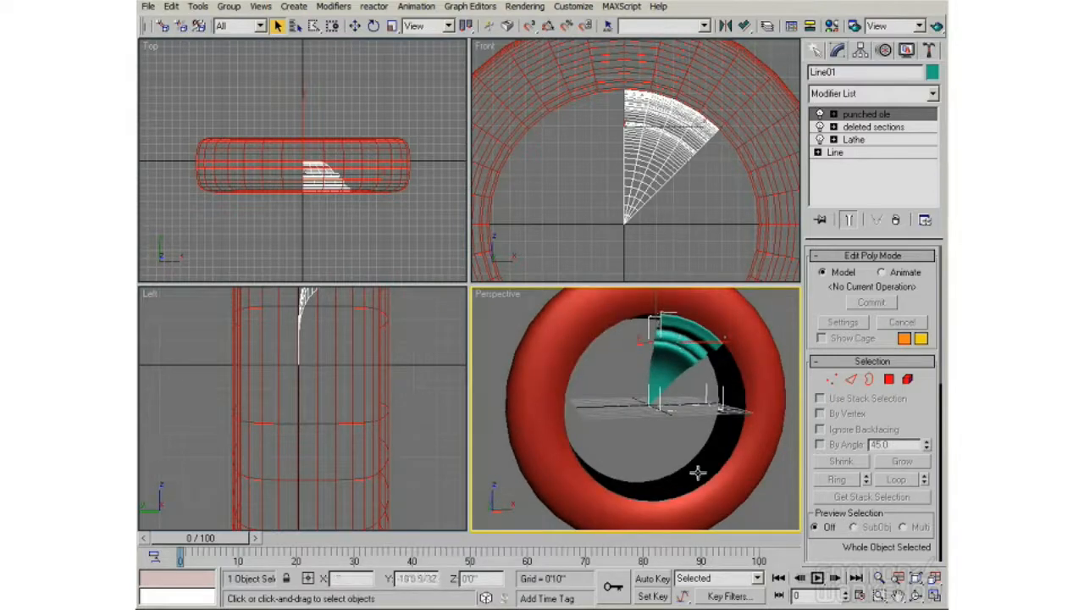